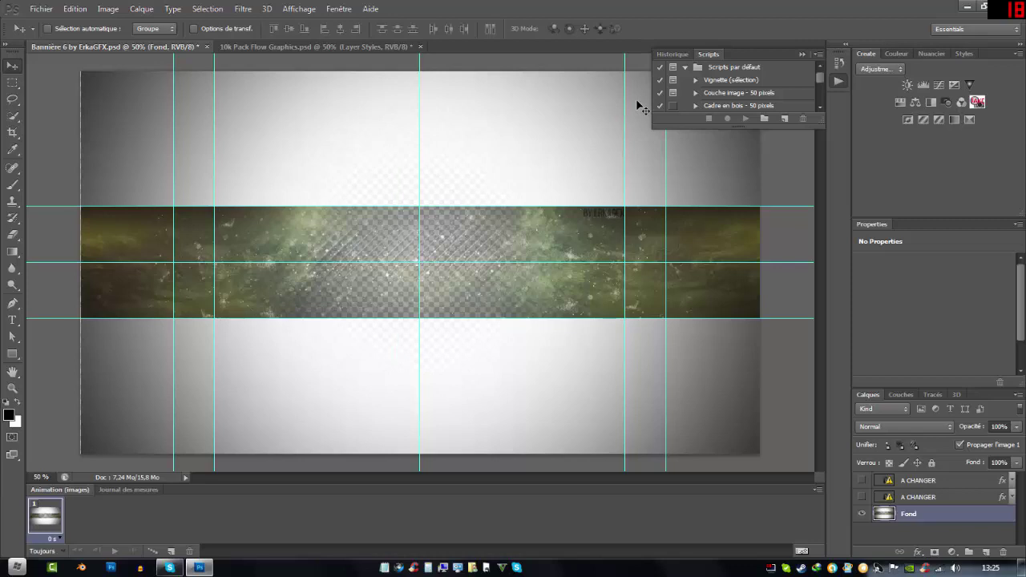
- Shift the Fond background layer sideways and nudge it back toward the canvas's left edge
{"action": "key", "text": "Right"}
{"action": "key", "text": "Right"}
{"action": "key", "text": "Right"}
{"action": "key", "text": "Right"}
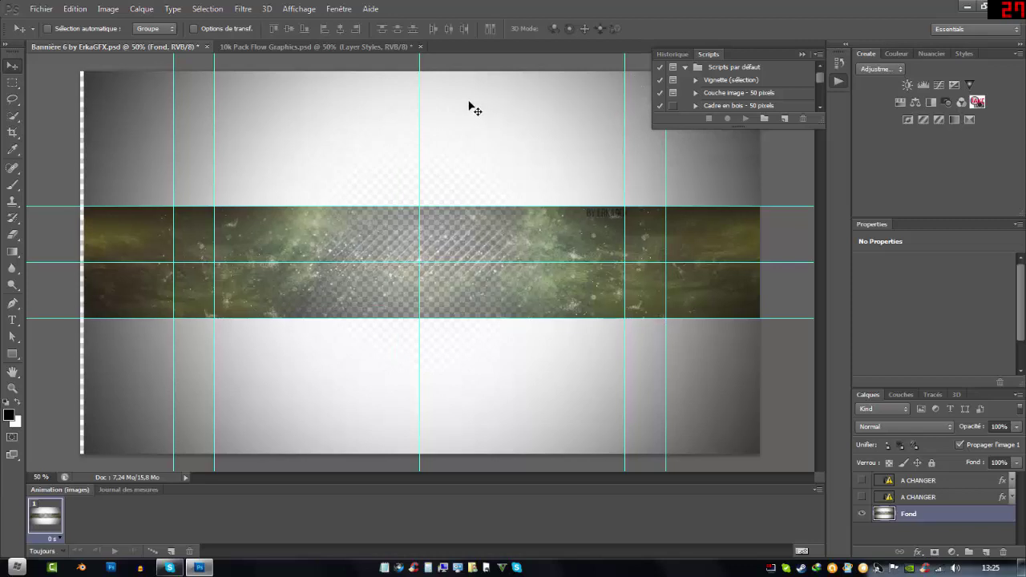
{"action": "mouse_move", "coordinate": [453, 142]}
{"action": "left_mouse_down"}
{"action": "mouse_move", "coordinate": [436, 138]}
{"action": "mouse_move", "coordinate": [447, 137]}
{"action": "left_mouse_up"}
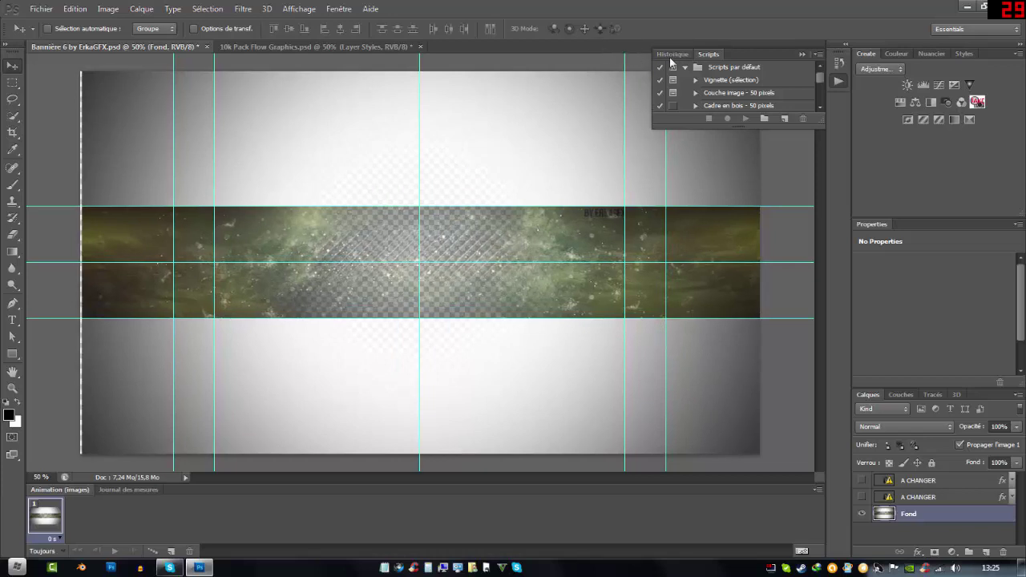
- Show the document's history and collapse the floating history and actions panel
{"action": "left_click", "coordinate": [672, 55]}
{"action": "left_click", "coordinate": [816, 55]}
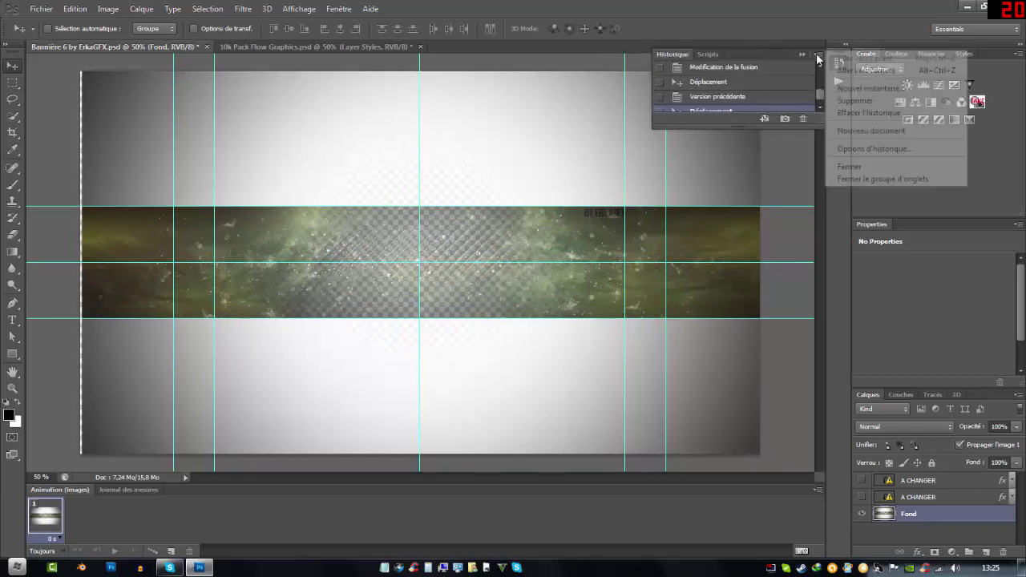
{"action": "left_click", "coordinate": [804, 55]}
{"action": "left_click", "coordinate": [802, 55]}
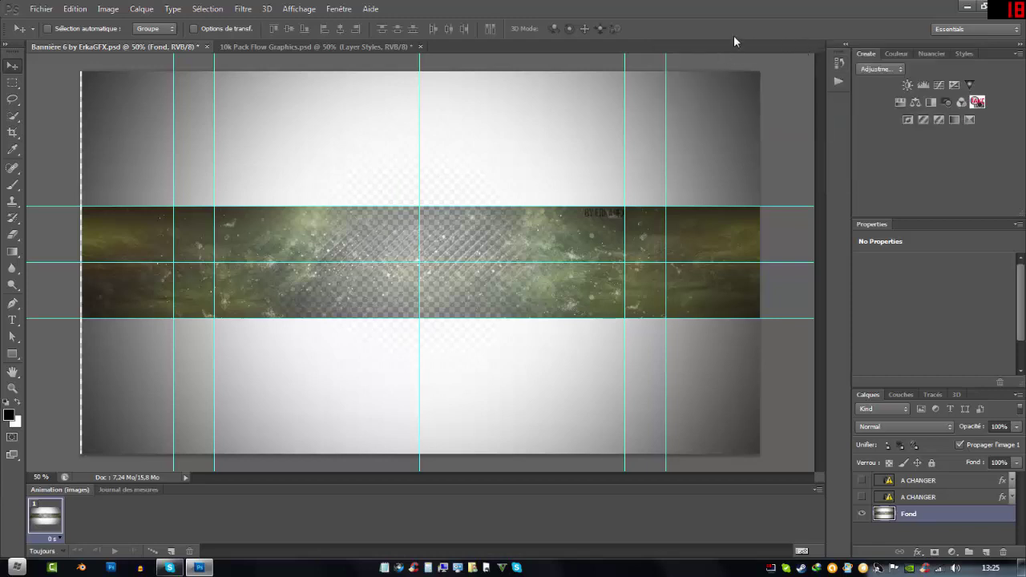
- Reposition the Fond layer with Free Transform at X 1136.5 px to cover the canvas's left edge, and apply the transformation
{"action": "left_click_drag", "start_coordinate": [300, 149], "coordinate": [282, 142]}
{"action": "left_click", "coordinate": [68, 9]}
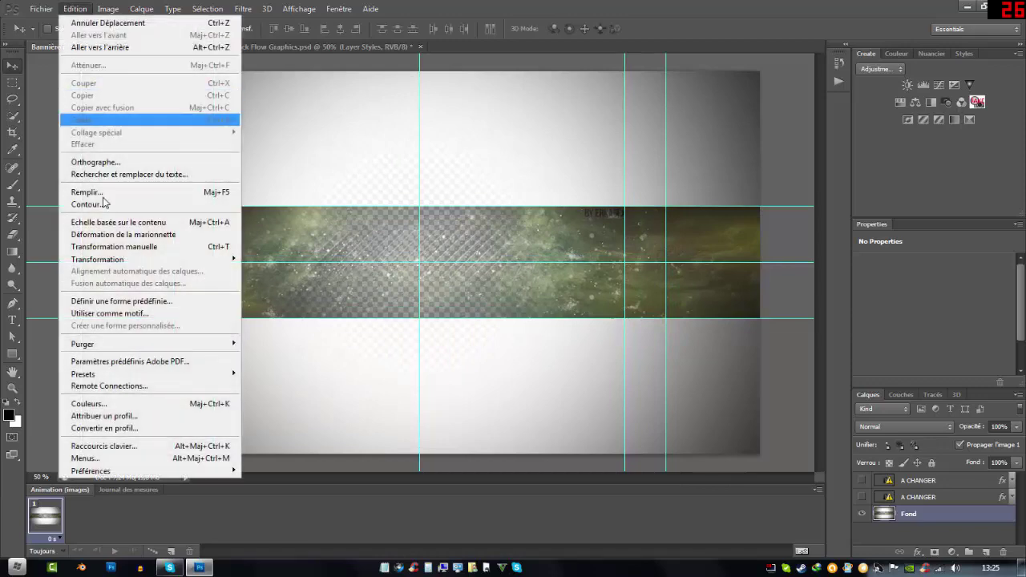
{"action": "left_click", "coordinate": [120, 242]}
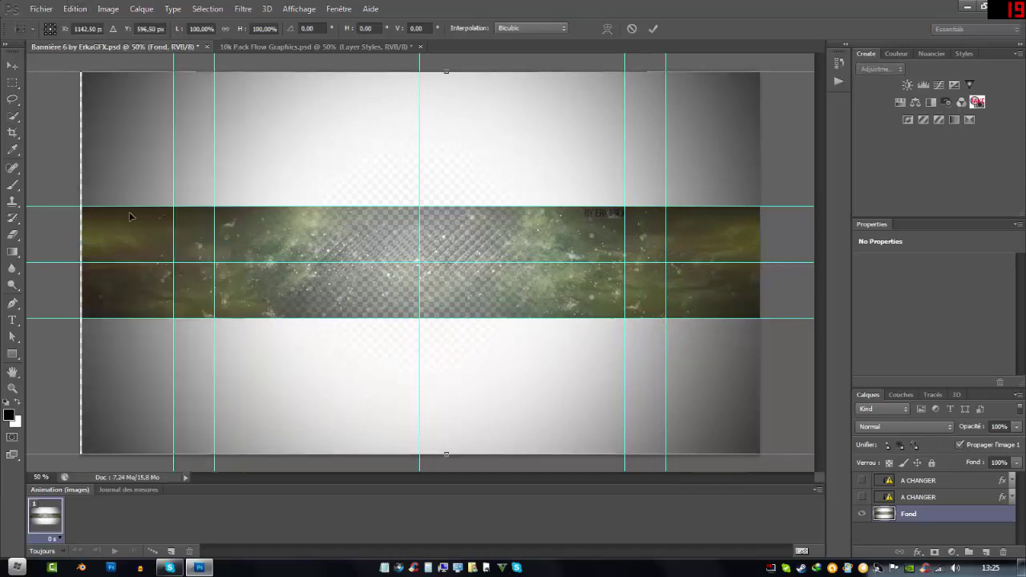
{"action": "mouse_move", "coordinate": [143, 267]}
{"action": "left_mouse_down"}
{"action": "mouse_move", "coordinate": [165, 272]}
{"action": "mouse_move", "coordinate": [133, 275]}
{"action": "mouse_move", "coordinate": [142, 283]}
{"action": "left_mouse_up"}
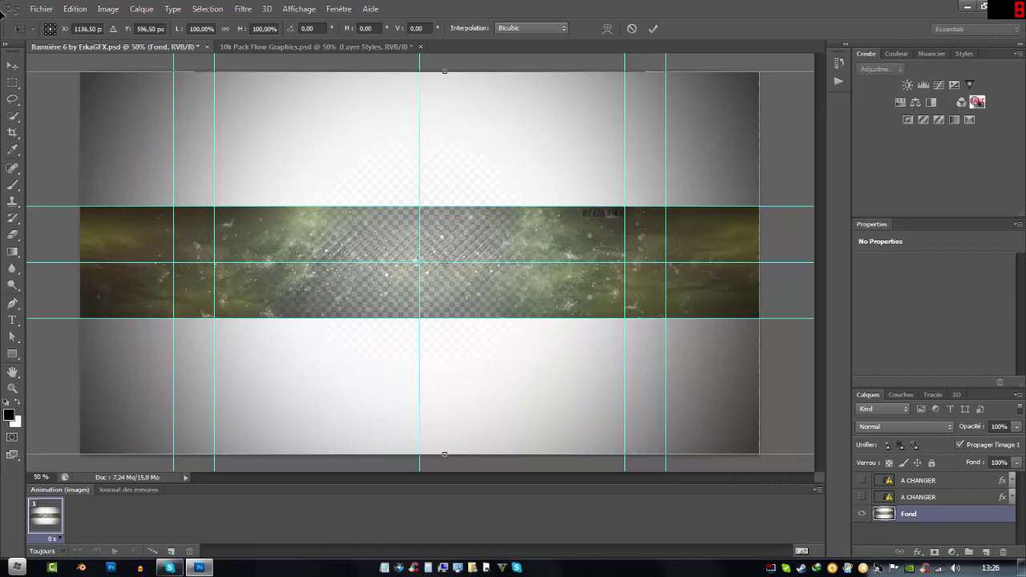
{"action": "left_click", "coordinate": [12, 83]}
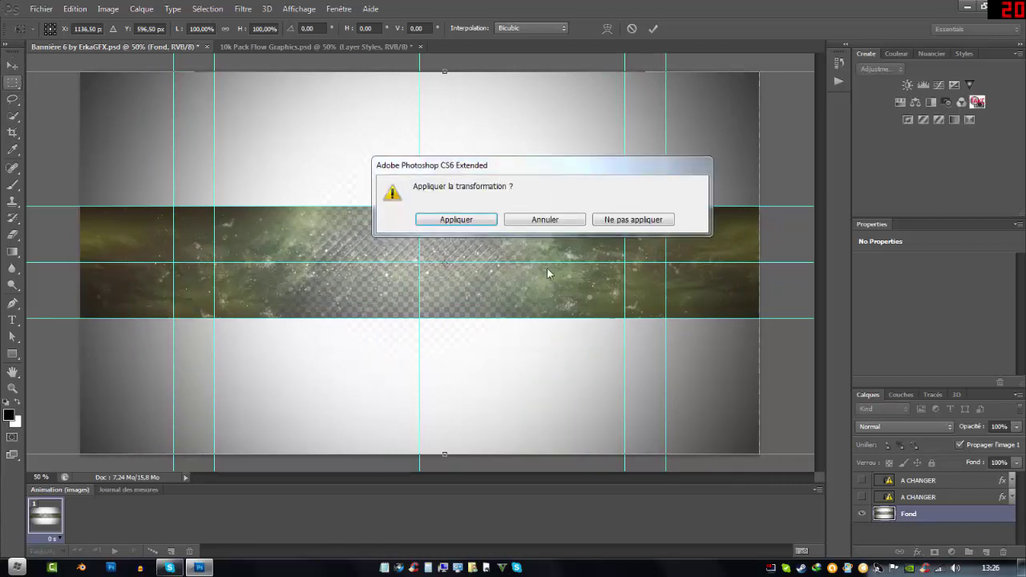
{"action": "left_click", "coordinate": [545, 222]}
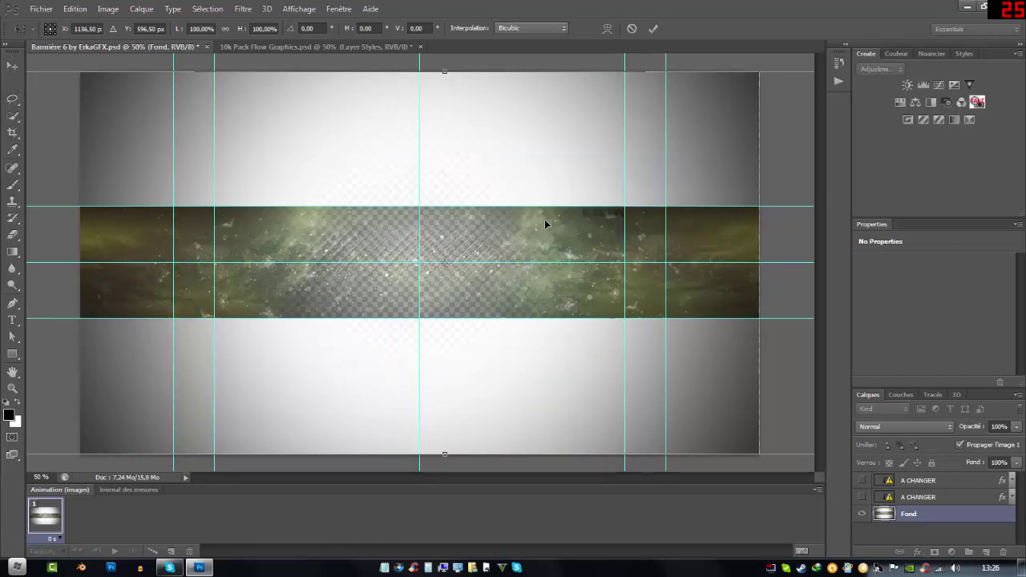
{"action": "left_click", "coordinate": [15, 67]}
{"action": "left_click", "coordinate": [465, 219]}
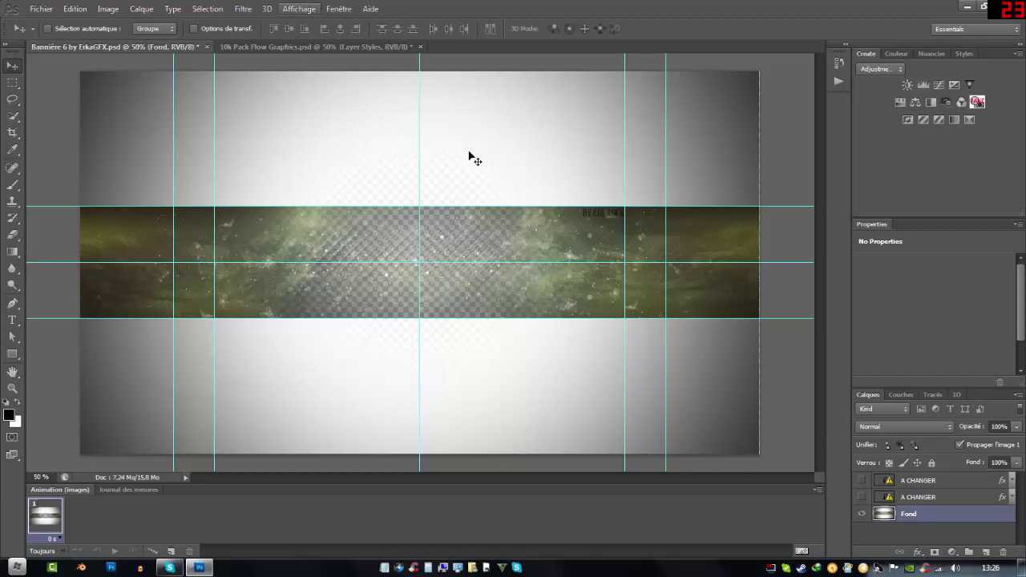
- Import the image the_witcher_3_wild_hunt-wallpaper-1600x900 from the desktop's documents folder into the banner
{"action": "left_click", "coordinate": [39, 10]}
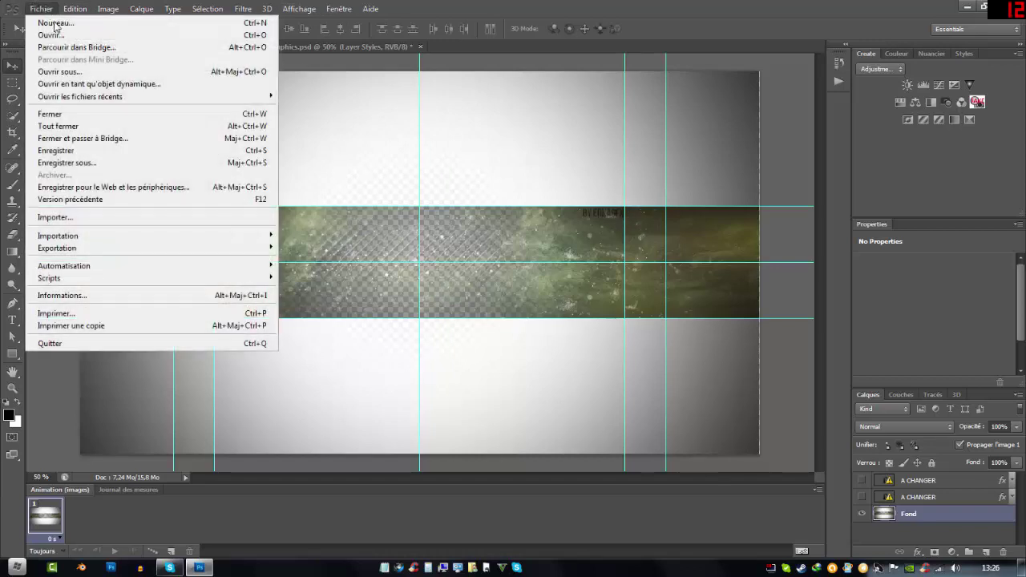
{"action": "left_click", "coordinate": [74, 225]}
{"action": "left_click", "coordinate": [358, 196]}
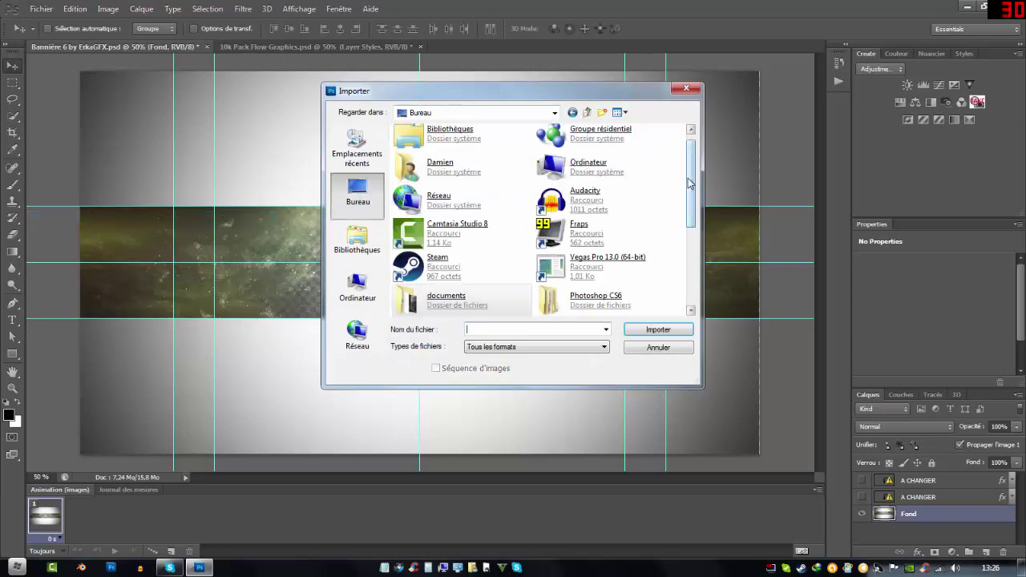
{"action": "double_click", "coordinate": [453, 298]}
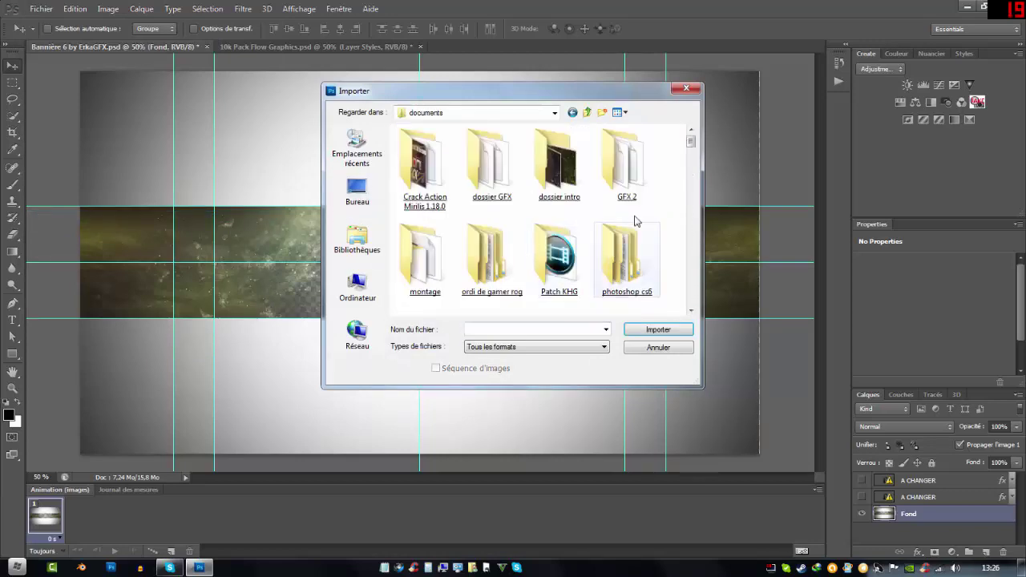
{"action": "left_click_drag", "start_coordinate": [691, 141], "coordinate": [702, 269]}
{"action": "double_click", "coordinate": [561, 301]}
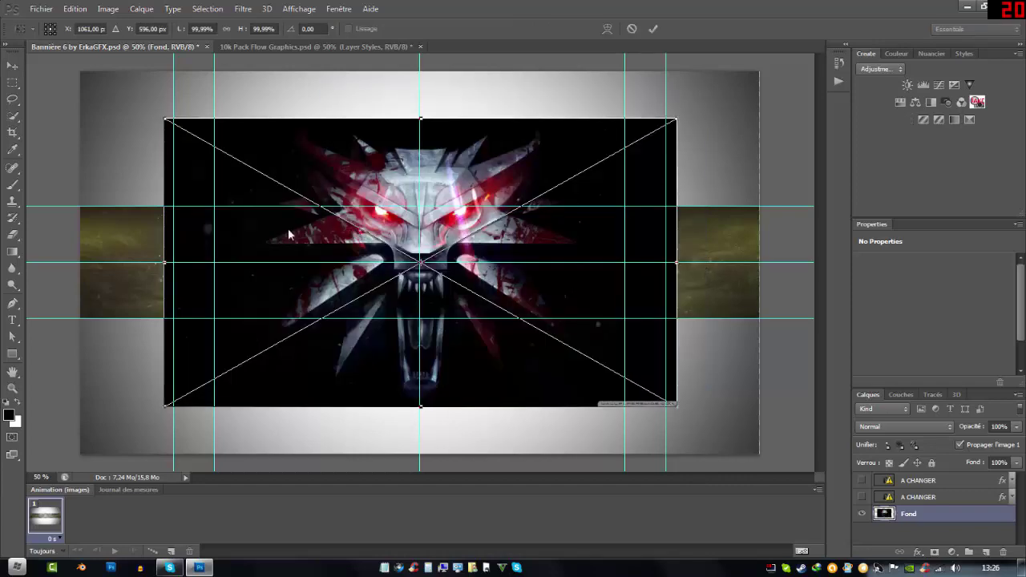
- Stretch the Witcher wallpaper to the full canvas width, align its upper edge with the upper horizontal guide, and apply the placement
{"action": "left_click_drag", "start_coordinate": [165, 262], "coordinate": [80, 262]}
{"action": "left_click_drag", "start_coordinate": [678, 262], "coordinate": [760, 262]}
{"action": "left_click_drag", "start_coordinate": [480, 305], "coordinate": [479, 391]}
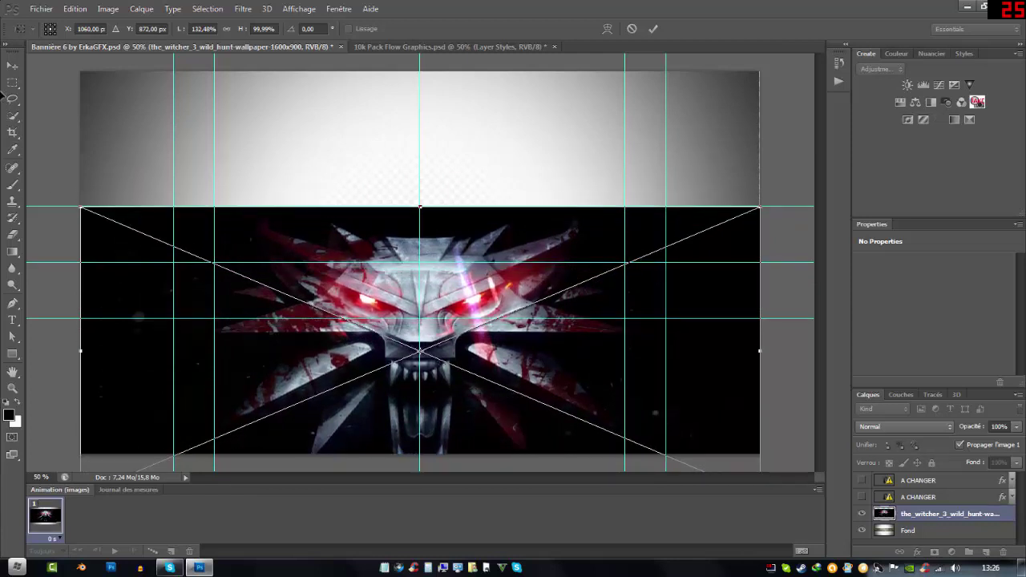
{"action": "left_click", "coordinate": [13, 64]}
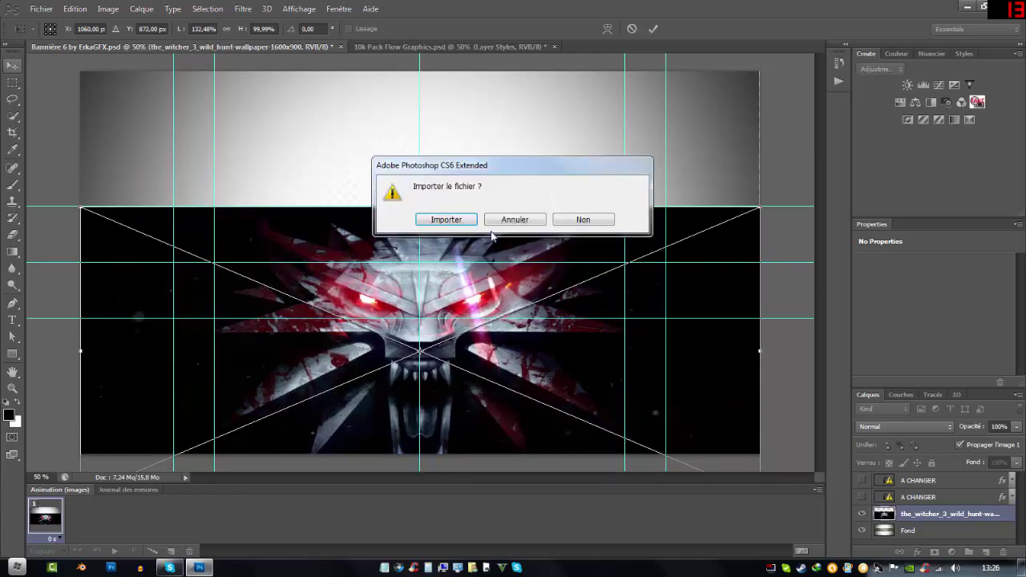
{"action": "left_click", "coordinate": [447, 220]}
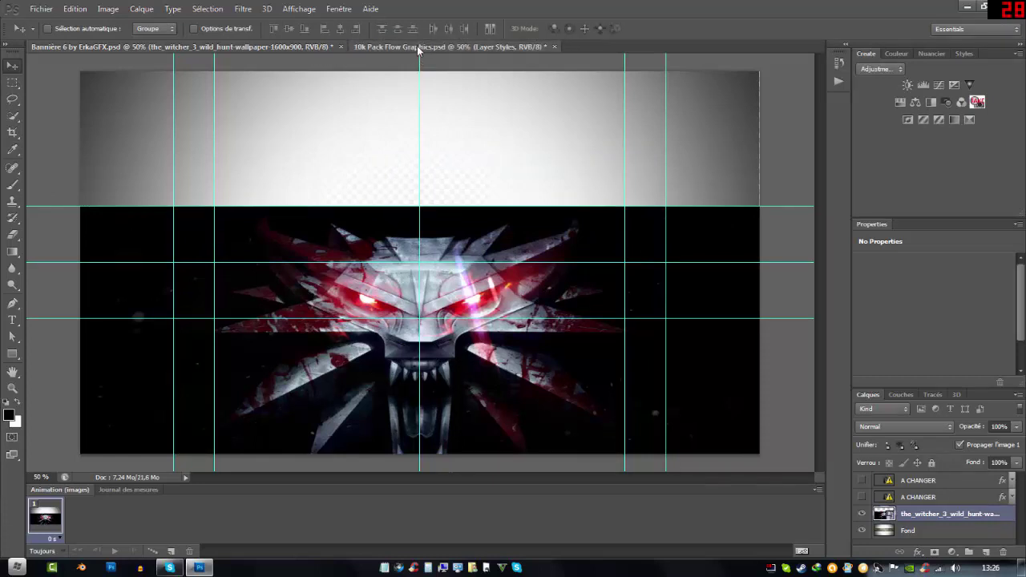
- Switch to 10k Pack Flow Graphics.psd and preview layer 1 of the Space group
{"action": "left_click", "coordinate": [449, 47]}
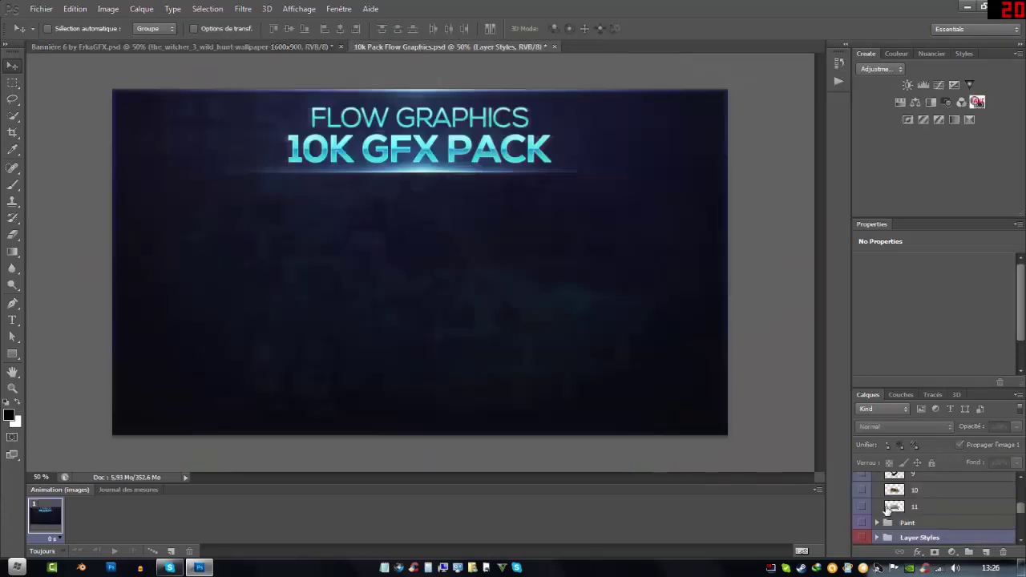
{"action": "scroll", "coordinate": [888, 510], "scroll_direction": "up", "scroll_amount": 5}
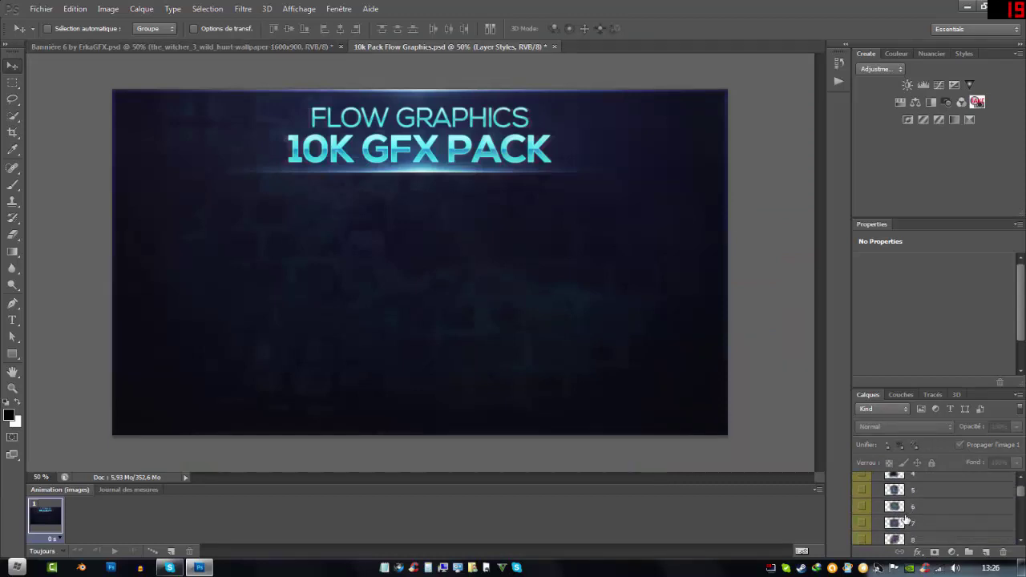
{"action": "scroll", "coordinate": [906, 519], "scroll_direction": "up", "scroll_amount": 3}
{"action": "left_click", "coordinate": [861, 505]}
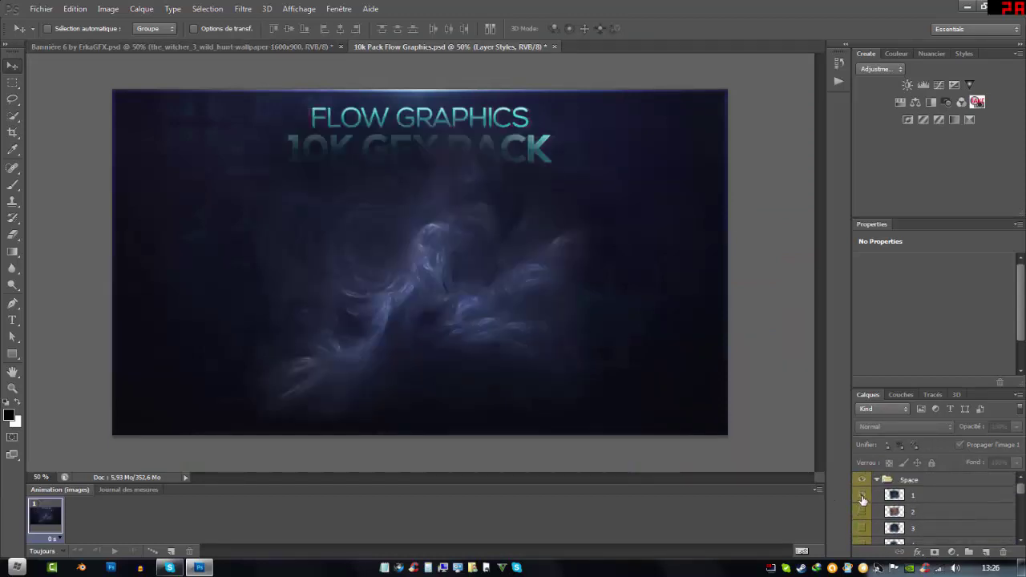
{"action": "left_click", "coordinate": [861, 505]}
{"action": "scroll", "coordinate": [864, 517], "scroll_direction": "down", "scroll_amount": 3}
{"action": "scroll", "coordinate": [873, 523], "scroll_direction": "up", "scroll_amount": 2}
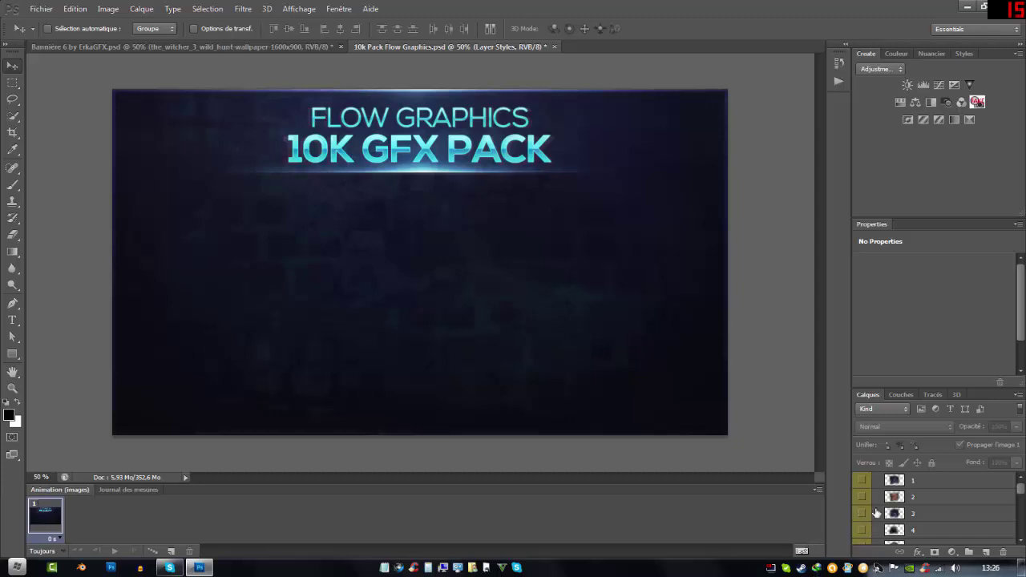
- Show nebula layer 11 of the Space group and copy it into the banner document, over the left part of the wolf's head
{"action": "scroll", "coordinate": [876, 513], "scroll_direction": "down", "scroll_amount": 6}
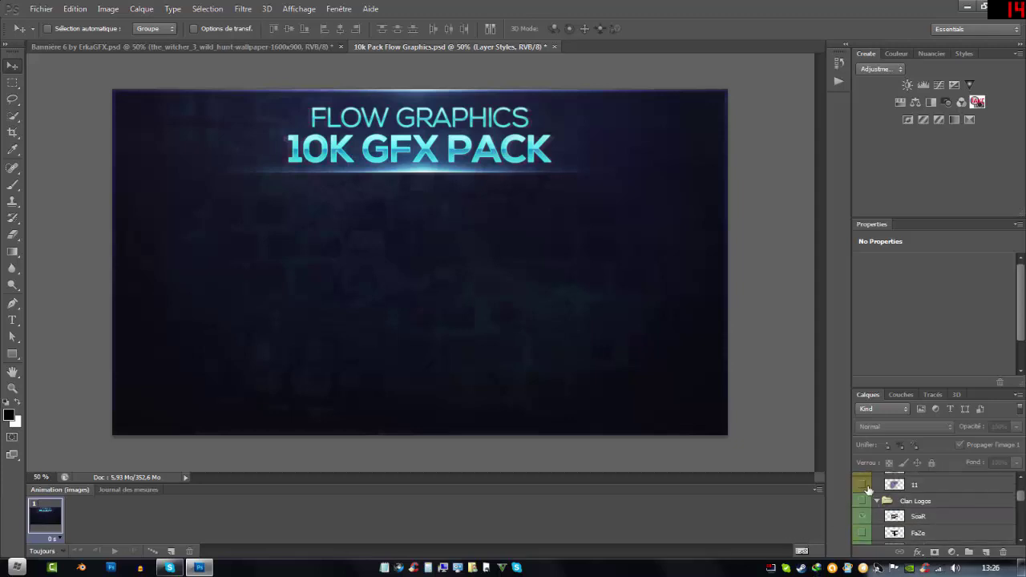
{"action": "left_click", "coordinate": [863, 486]}
{"action": "left_click", "coordinate": [863, 486]}
{"action": "left_click", "coordinate": [863, 485]}
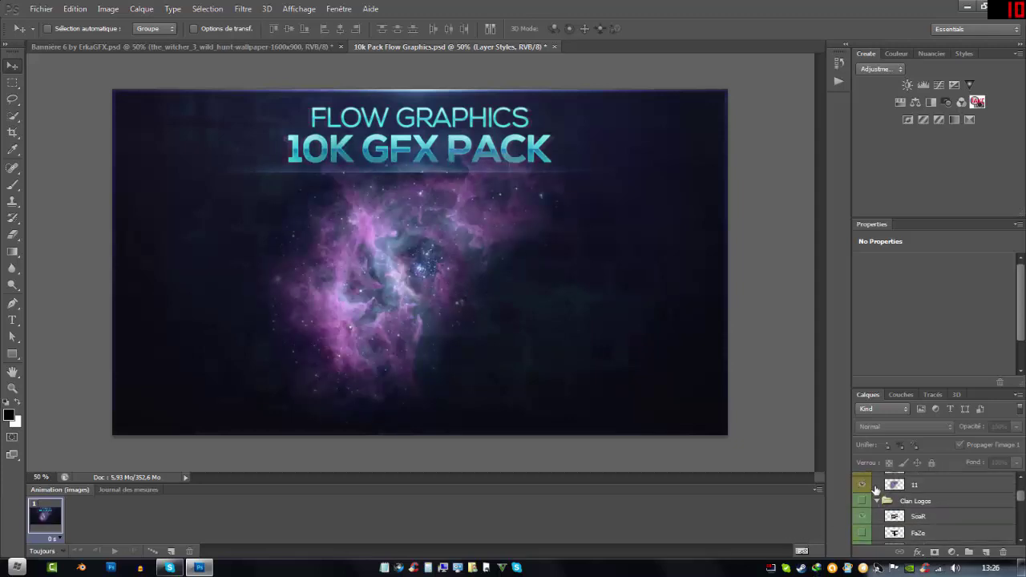
{"action": "left_click", "coordinate": [891, 487]}
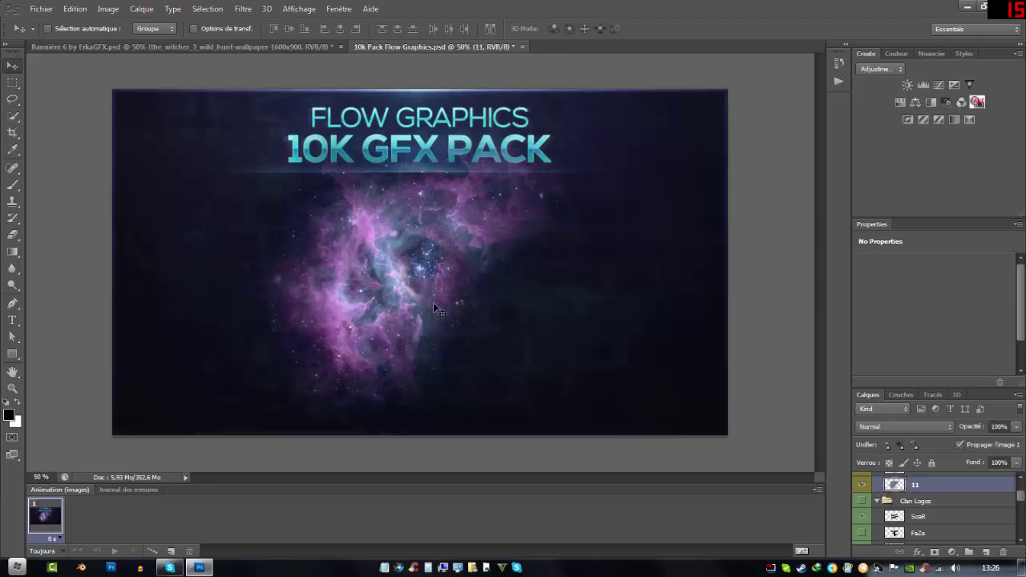
{"action": "left_click_drag", "start_coordinate": [433, 302], "coordinate": [401, 302]}
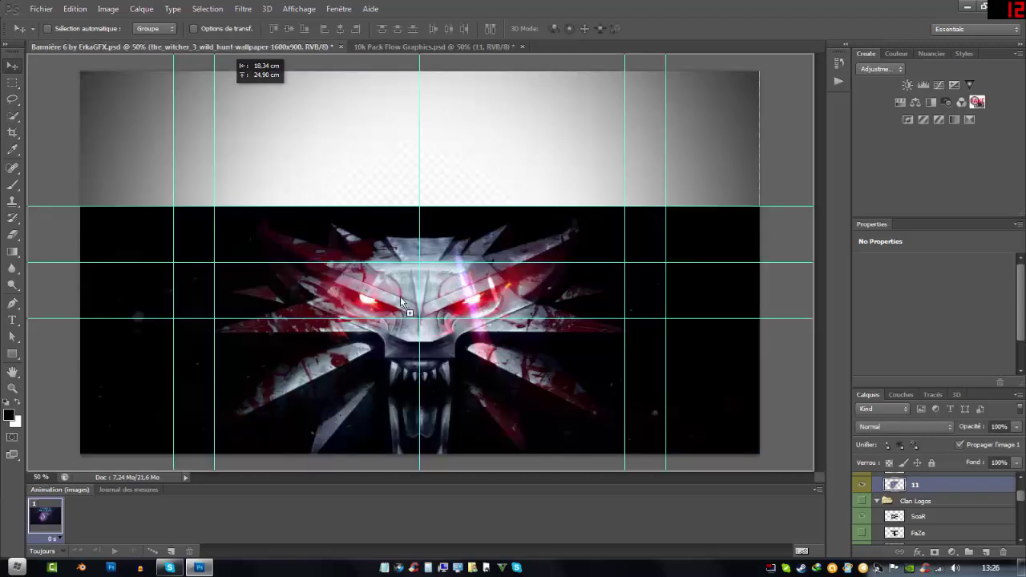
{"action": "left_click_drag", "start_coordinate": [463, 290], "coordinate": [272, 249]}
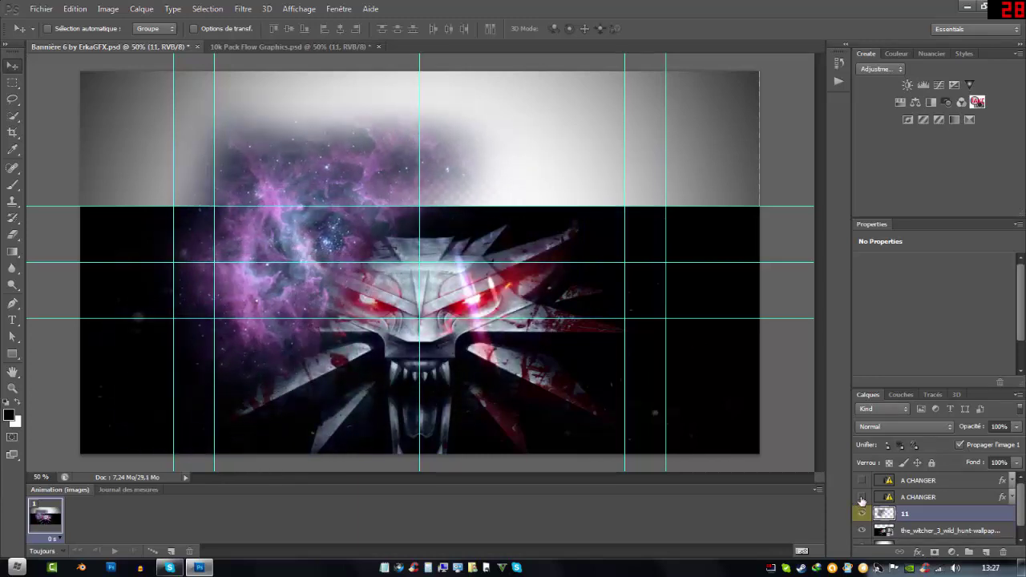
- Try the Incrustation and Lumière crue blend modes on layer 11 while moving the nebula over the wolf's head
{"action": "left_click", "coordinate": [899, 425]}
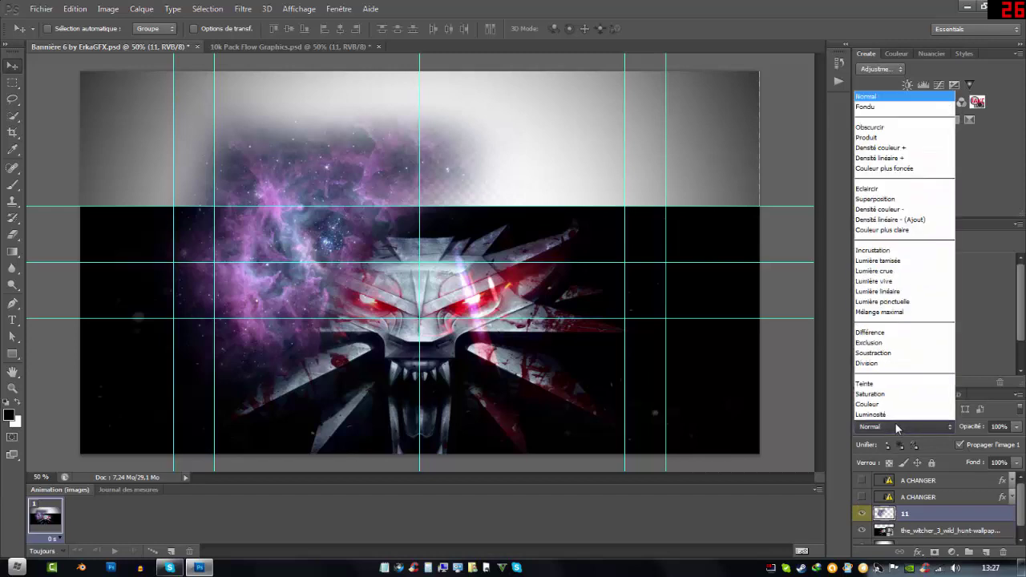
{"action": "left_click", "coordinate": [872, 250]}
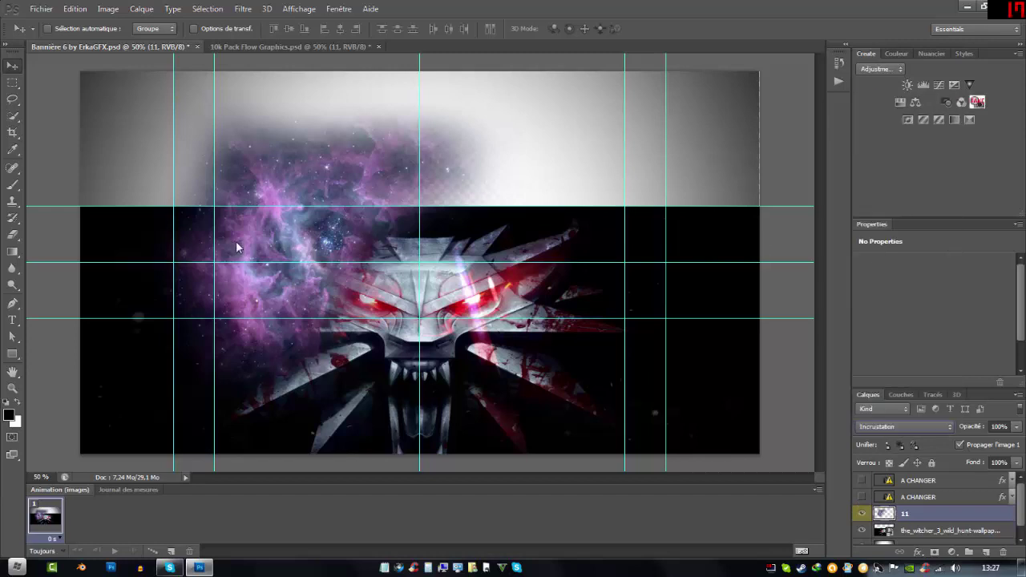
{"action": "left_click_drag", "start_coordinate": [322, 298], "coordinate": [453, 341]}
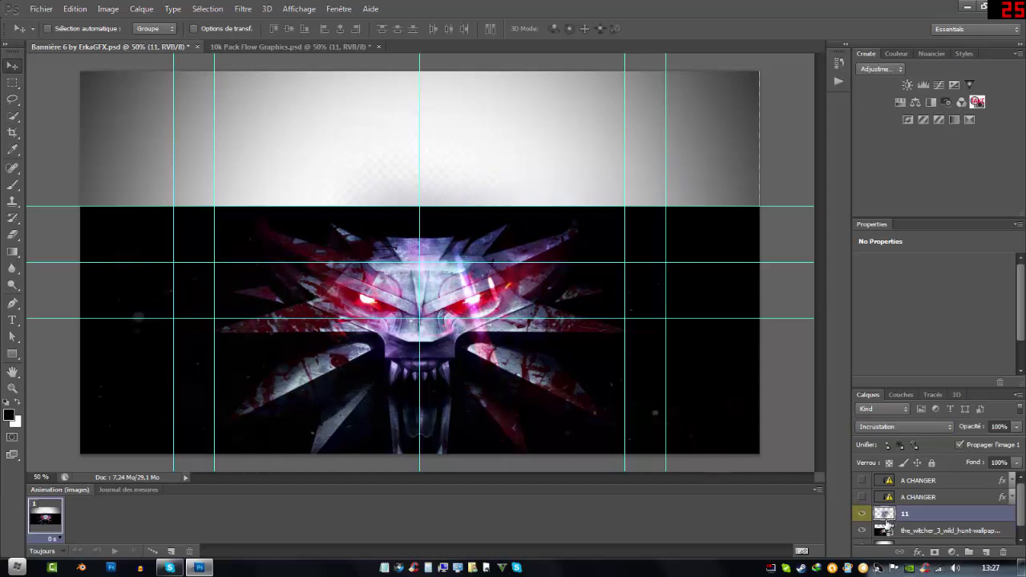
{"action": "left_click", "coordinate": [895, 425]}
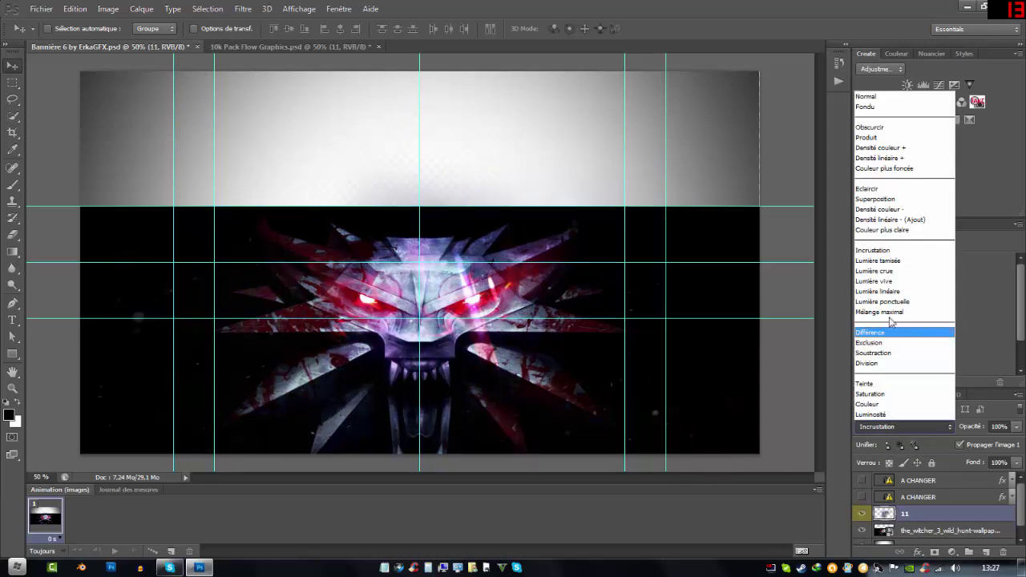
{"action": "left_click", "coordinate": [890, 271]}
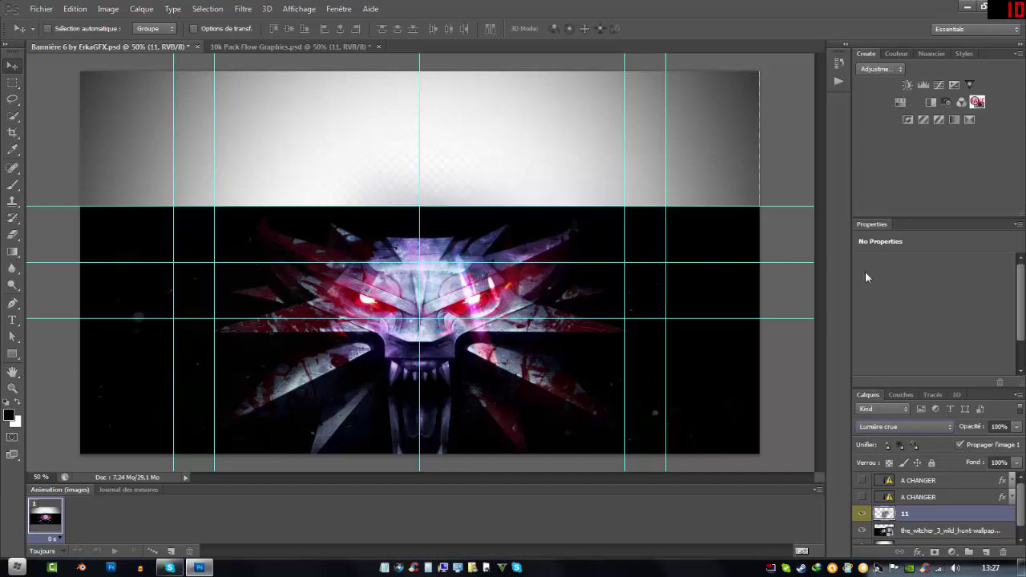
{"action": "mouse_move", "coordinate": [401, 296]}
{"action": "left_mouse_down"}
{"action": "mouse_move", "coordinate": [383, 308]}
{"action": "mouse_move", "coordinate": [397, 324]}
{"action": "mouse_move", "coordinate": [403, 289]}
{"action": "left_mouse_up"}
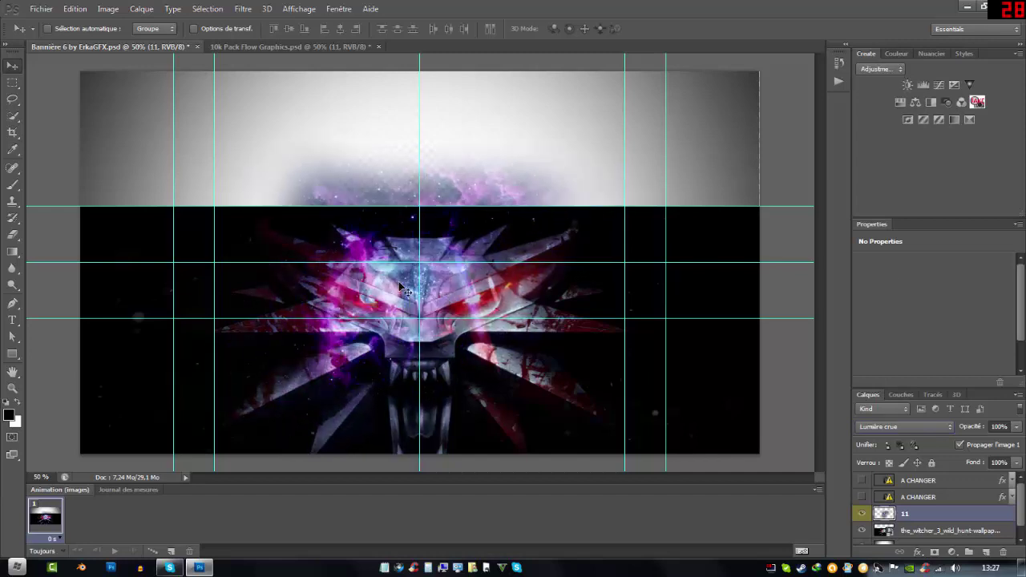
- Set layer 11's blend mode to Lumière linéaire and move the nebula to the right side of the wolf's head
{"action": "left_click", "coordinate": [894, 426]}
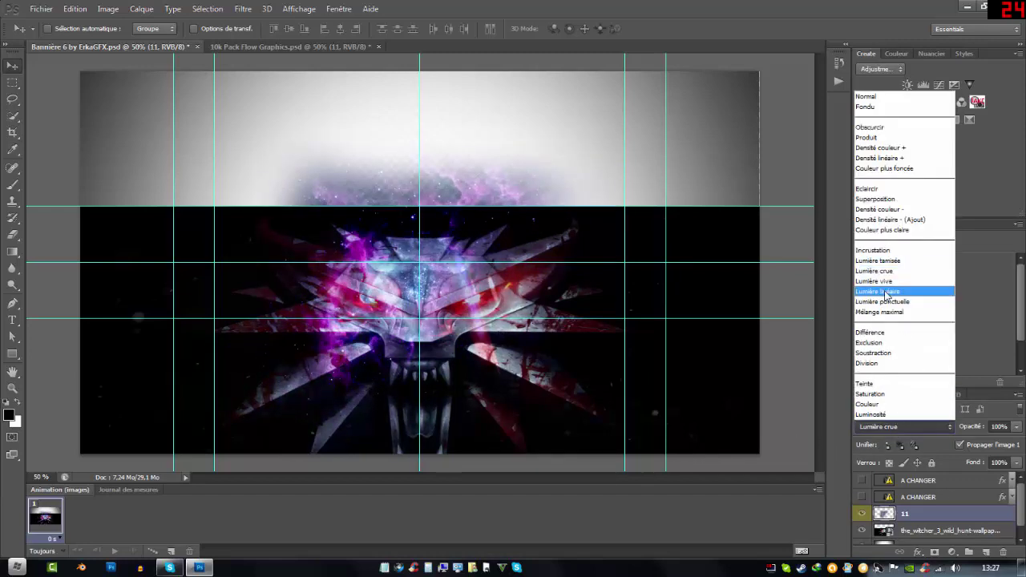
{"action": "left_click", "coordinate": [890, 293]}
{"action": "left_click_drag", "start_coordinate": [391, 306], "coordinate": [642, 309]}
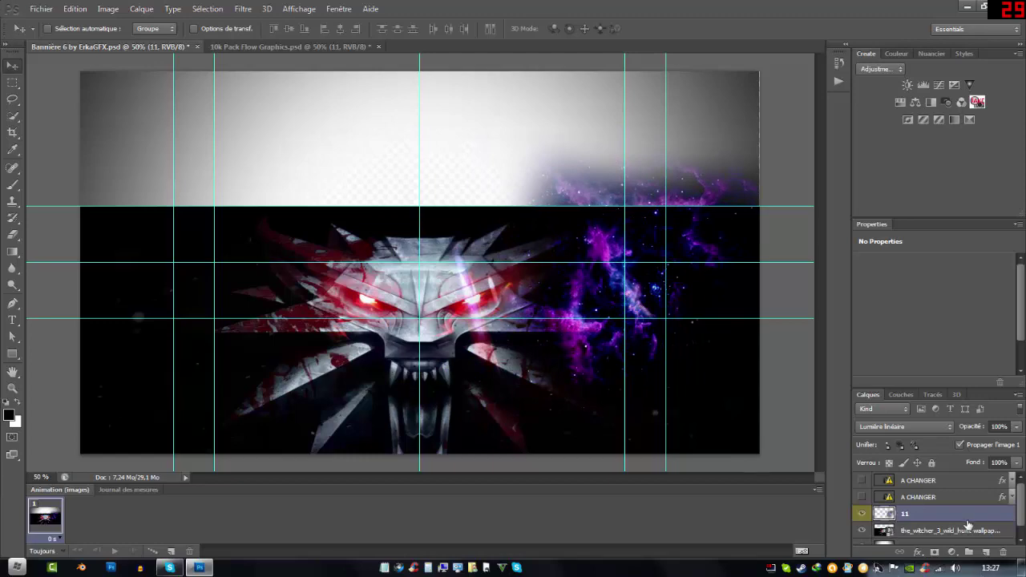
- Duplicate nebula layer 11 and move the copy to the left side of the wolf's head
{"action": "right_click", "coordinate": [928, 515]}
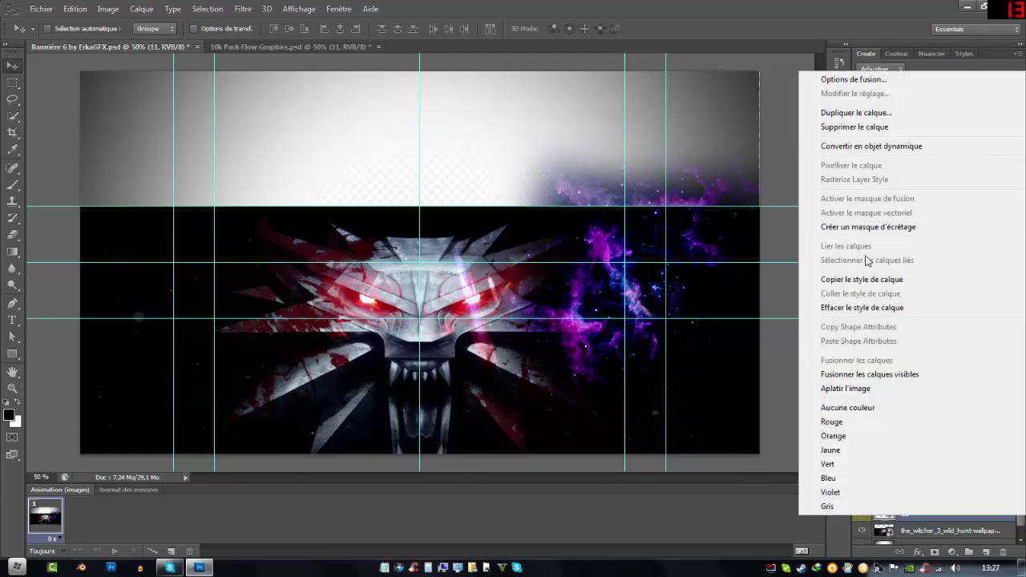
{"action": "left_click", "coordinate": [877, 114]}
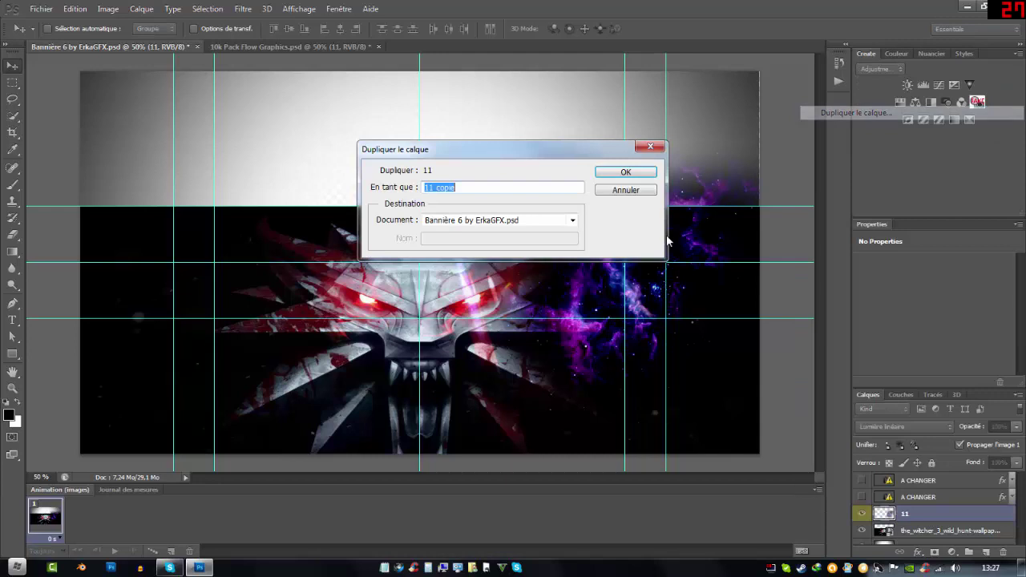
{"action": "left_click", "coordinate": [624, 170]}
{"action": "left_click_drag", "start_coordinate": [624, 285], "coordinate": [759, 293]}
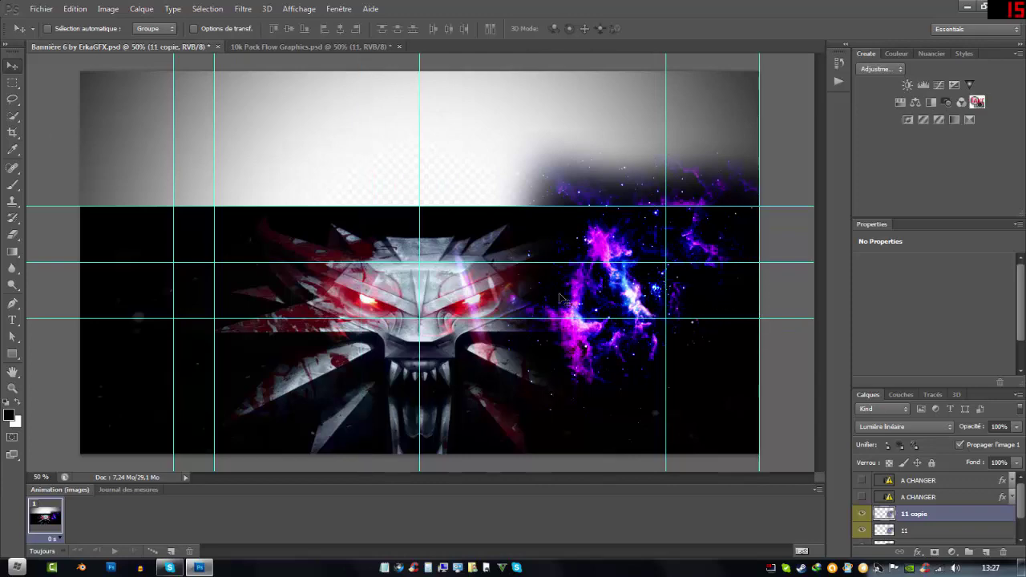
{"action": "left_click_drag", "start_coordinate": [558, 287], "coordinate": [205, 297]}
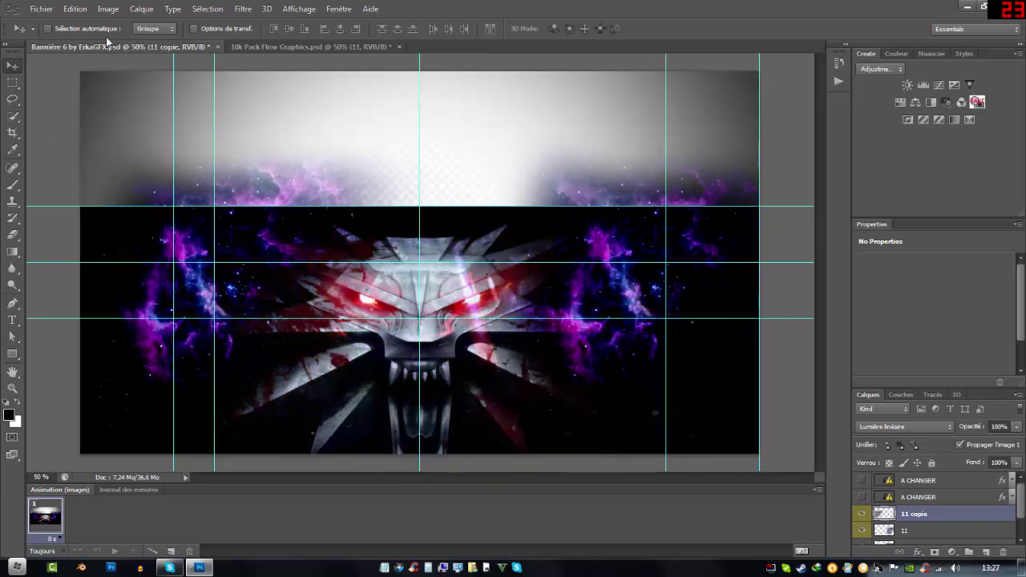
- Switch to 10k Pack Flow Graphics.psd and browse its layer groups for another effect, briefly previewing a layer 6
{"action": "left_click", "coordinate": [293, 46]}
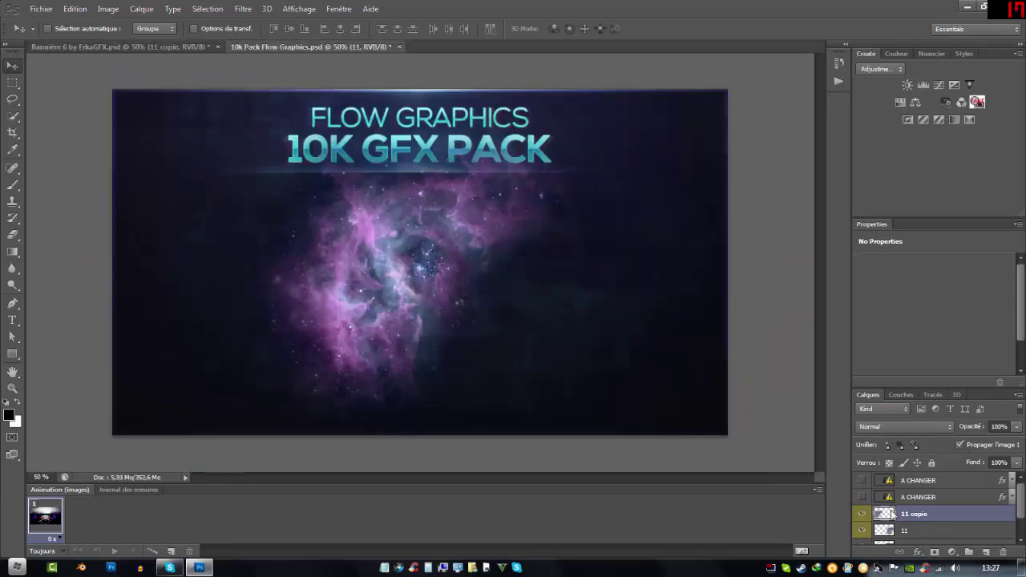
{"action": "scroll", "coordinate": [883, 505], "scroll_direction": "down", "scroll_amount": 8}
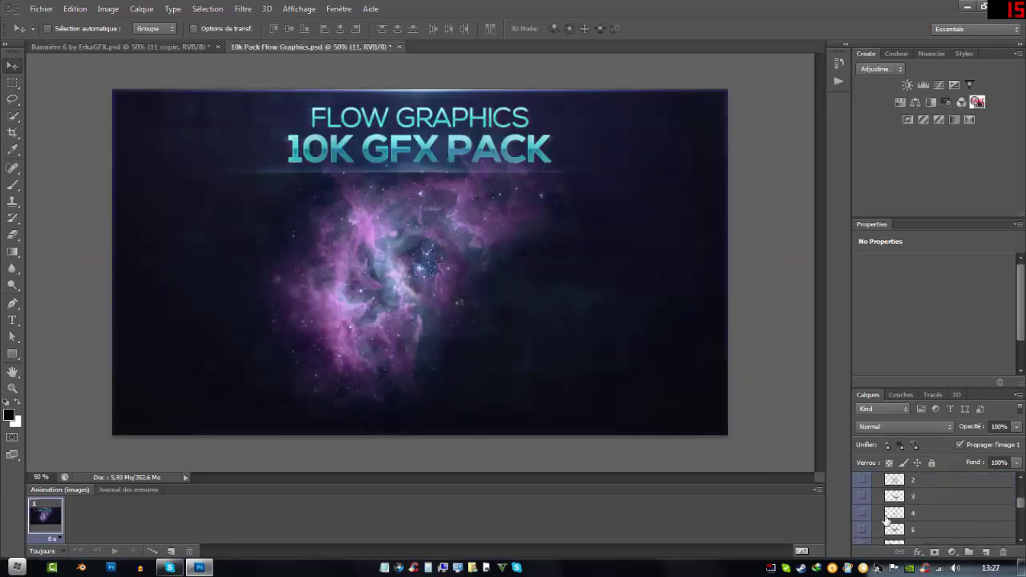
{"action": "scroll", "coordinate": [883, 517], "scroll_direction": "up", "scroll_amount": 5}
{"action": "scroll", "coordinate": [878, 520], "scroll_direction": "down", "scroll_amount": 5}
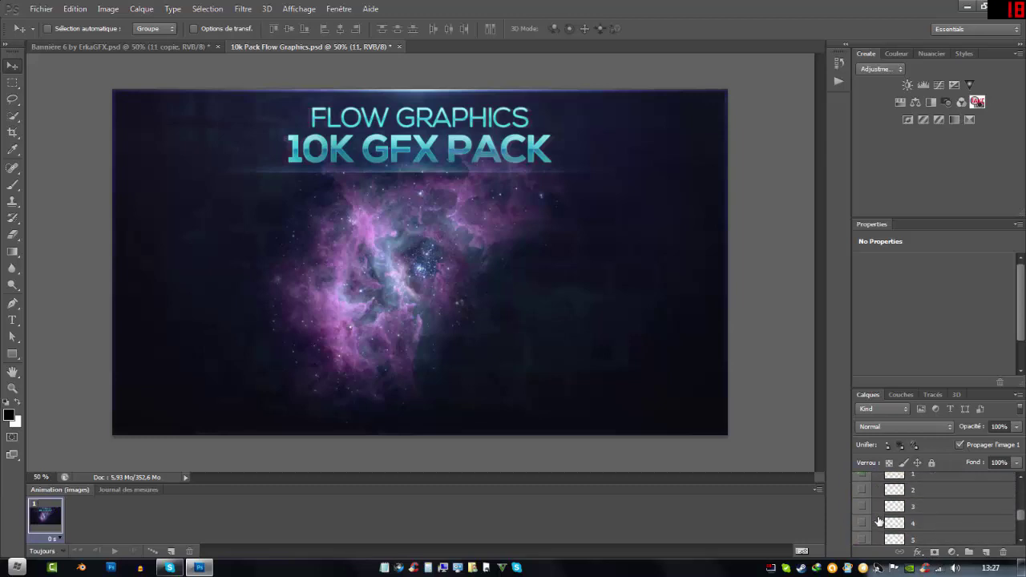
{"action": "left_click", "coordinate": [863, 527]}
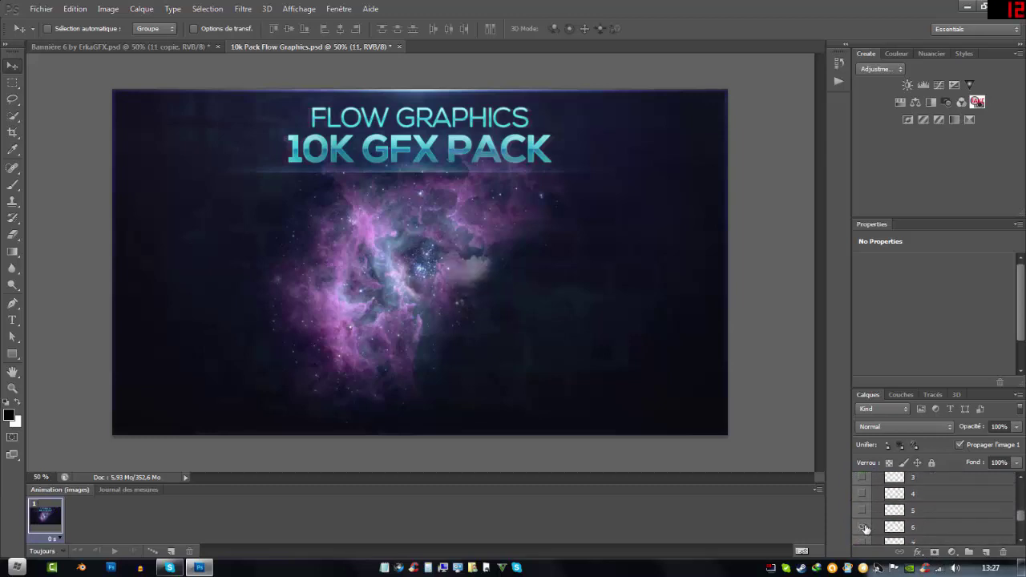
{"action": "left_click", "coordinate": [864, 527]}
{"action": "scroll", "coordinate": [865, 513], "scroll_direction": "up", "scroll_amount": 5}
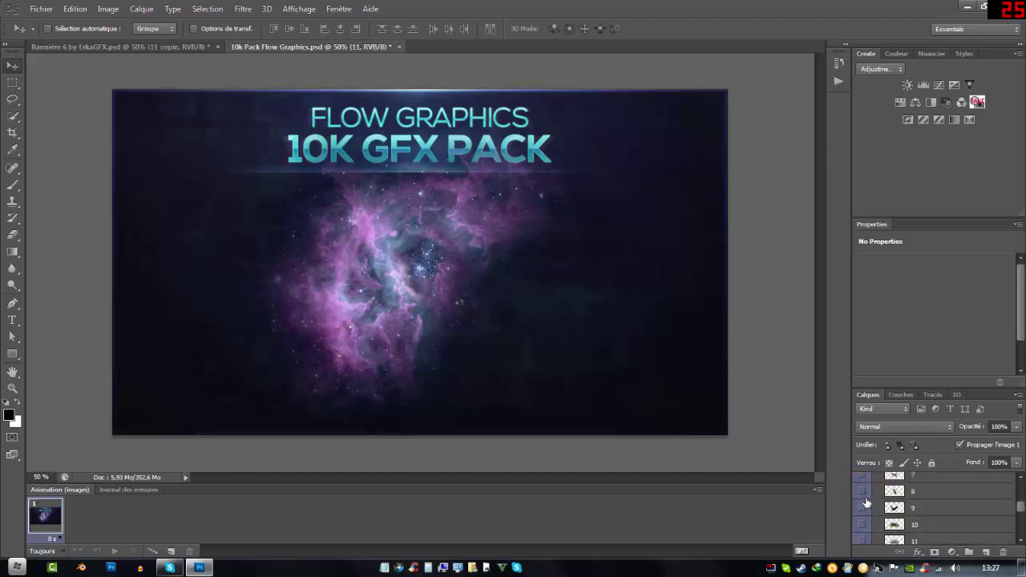
{"action": "scroll", "coordinate": [867, 505], "scroll_direction": "down", "scroll_amount": 8}
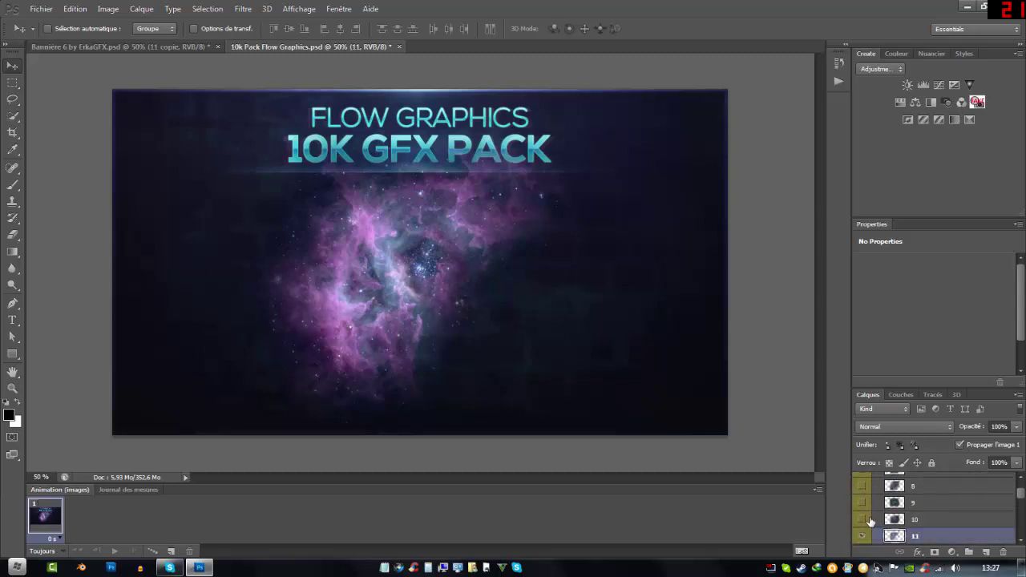
- Hide nebula layer 11, show the Backing 7 layer and copy it into the banner document over the wolf's head
{"action": "left_click", "coordinate": [863, 538]}
{"action": "scroll", "coordinate": [862, 525], "scroll_direction": "down", "scroll_amount": 5}
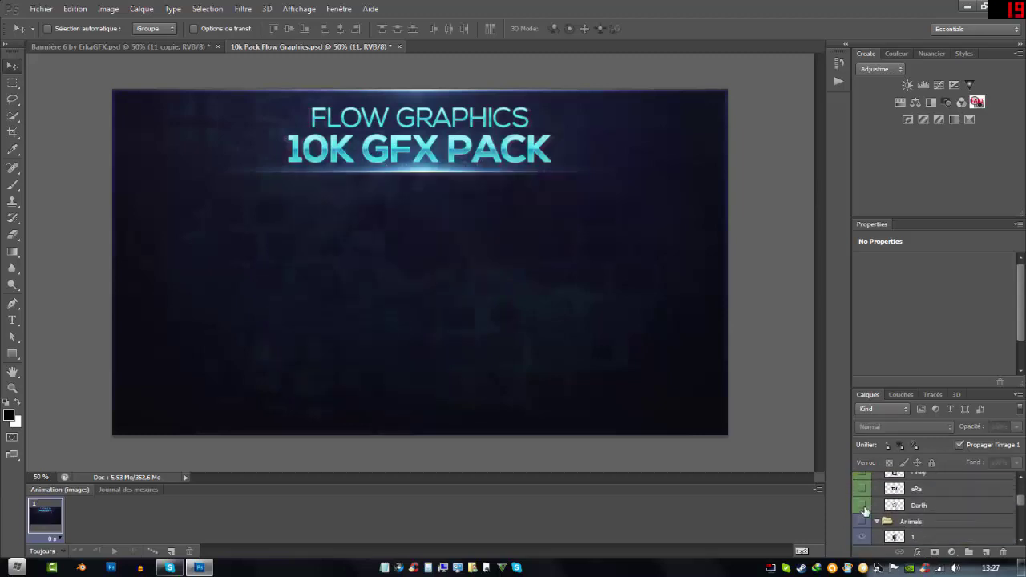
{"action": "scroll", "coordinate": [863, 517], "scroll_direction": "down", "scroll_amount": 8}
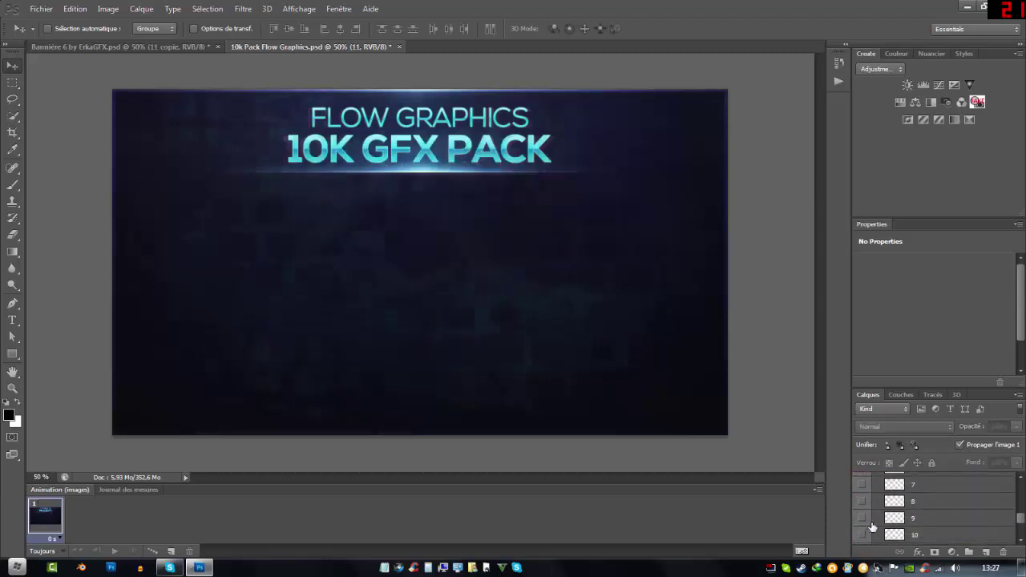
{"action": "left_click", "coordinate": [862, 521]}
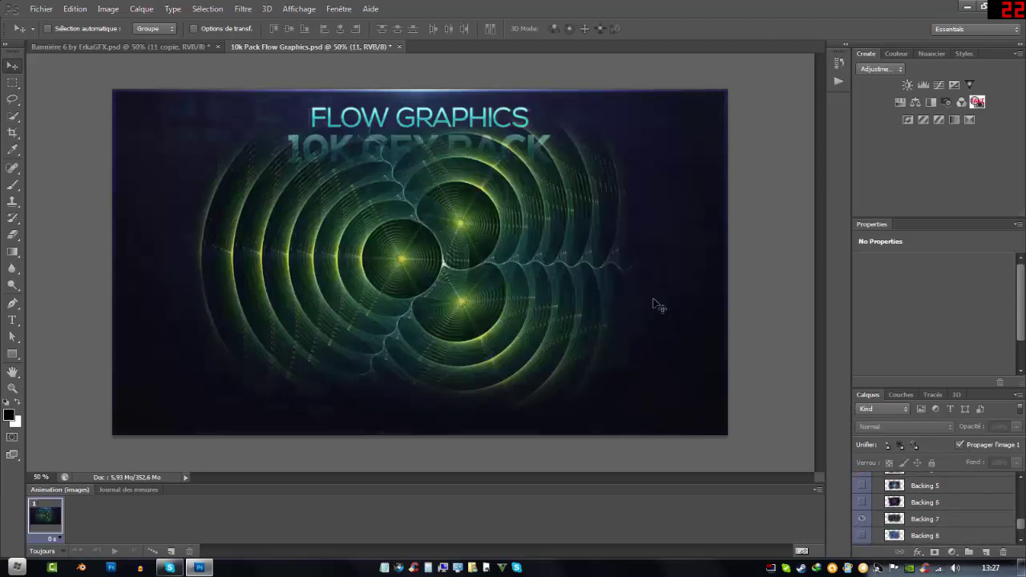
{"action": "left_click", "coordinate": [893, 521]}
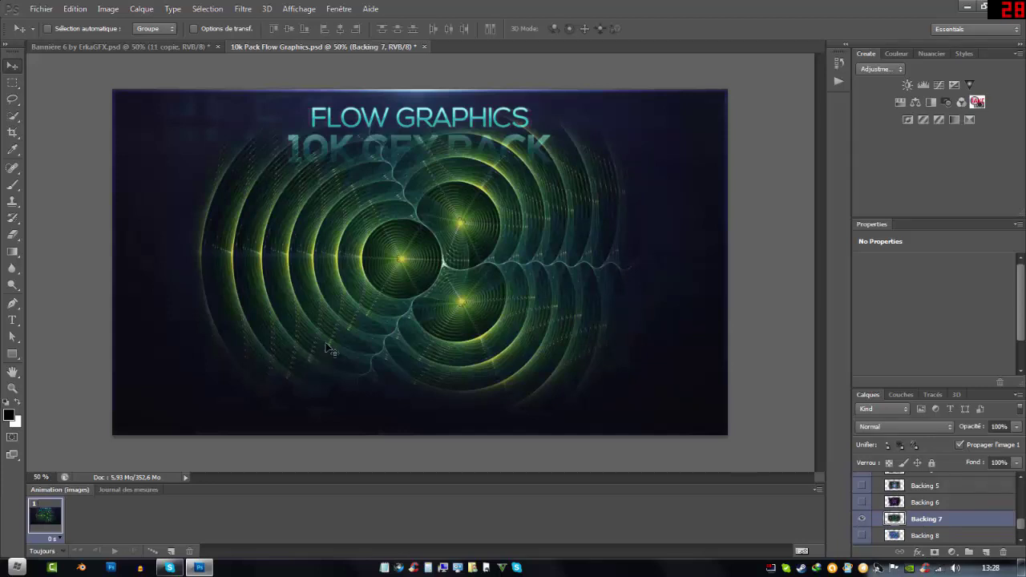
{"action": "left_click_drag", "start_coordinate": [329, 348], "coordinate": [146, 192]}
{"action": "left_click_drag", "start_coordinate": [60, 25], "coordinate": [439, 351]}
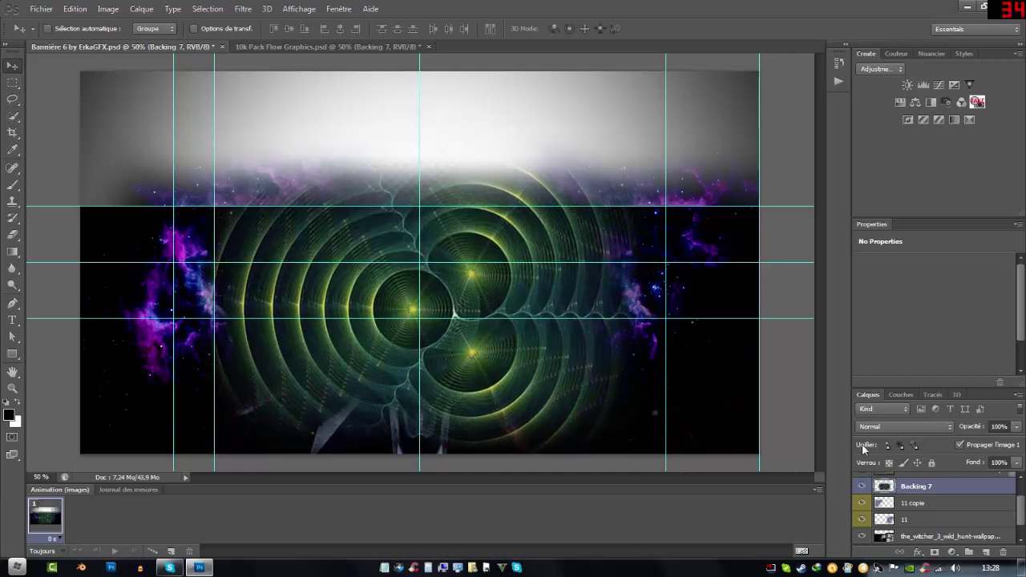
- Try the Lumière vive, Lumière crue, Lumière tamisée and Incrustation blend modes on the Backing 7 layer
{"action": "left_click", "coordinate": [885, 430]}
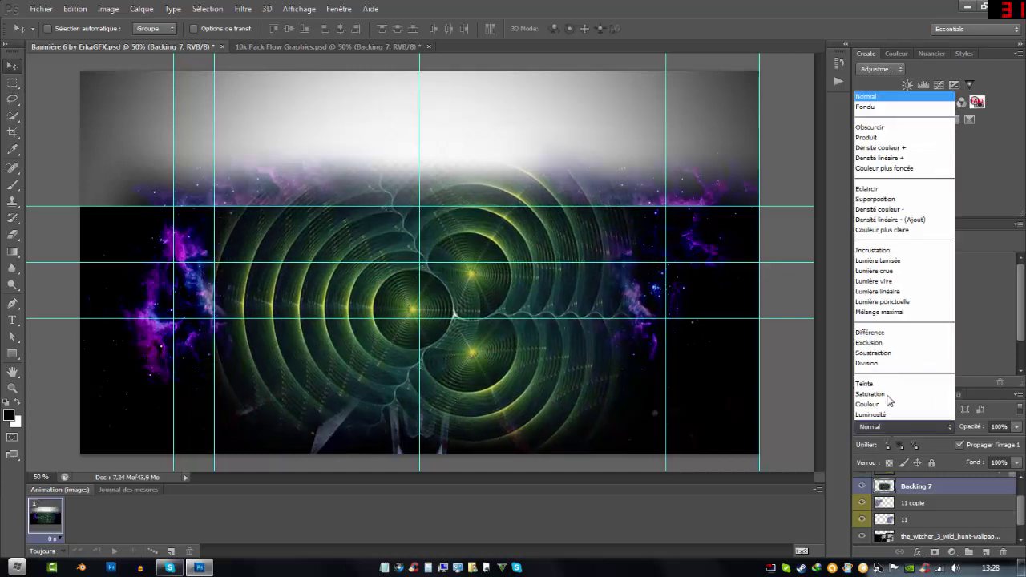
{"action": "left_click", "coordinate": [880, 278]}
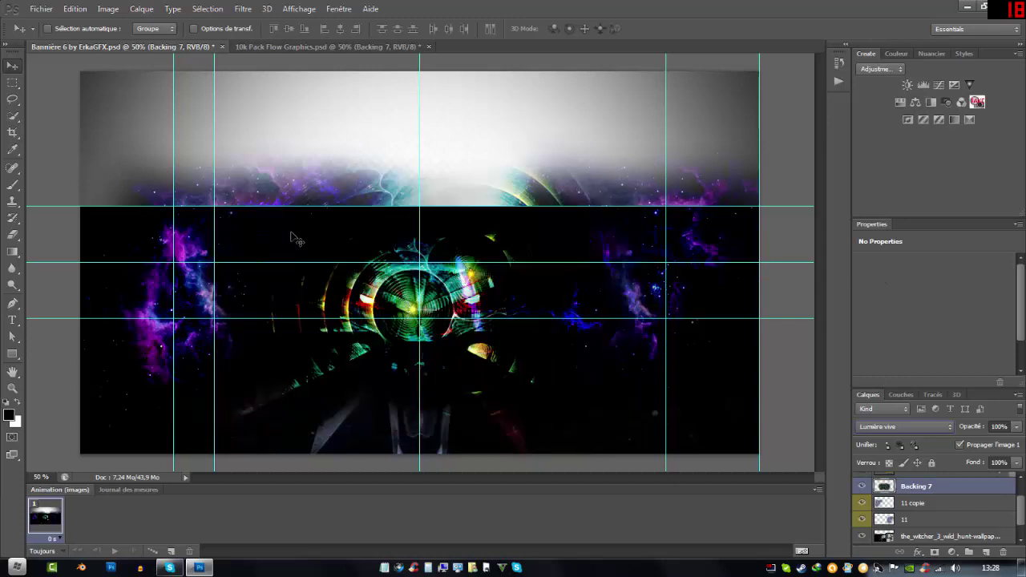
{"action": "left_click", "coordinate": [926, 430]}
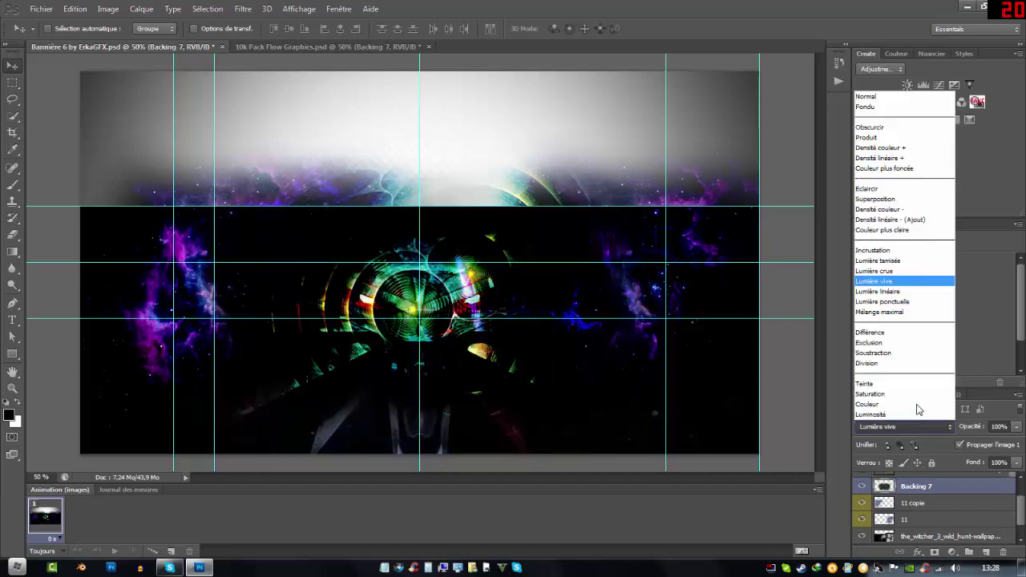
{"action": "left_click", "coordinate": [878, 267]}
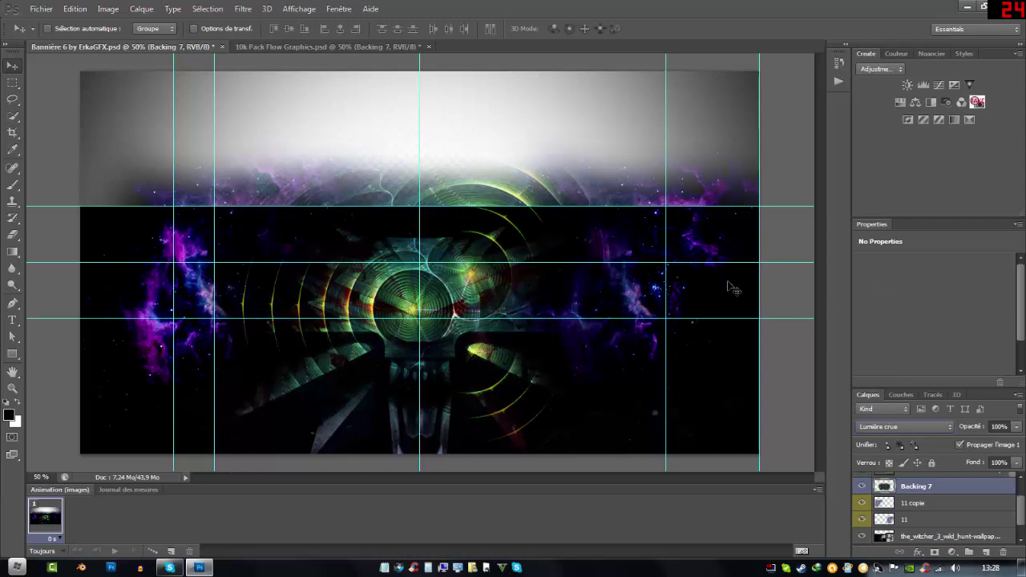
{"action": "left_click", "coordinate": [879, 429]}
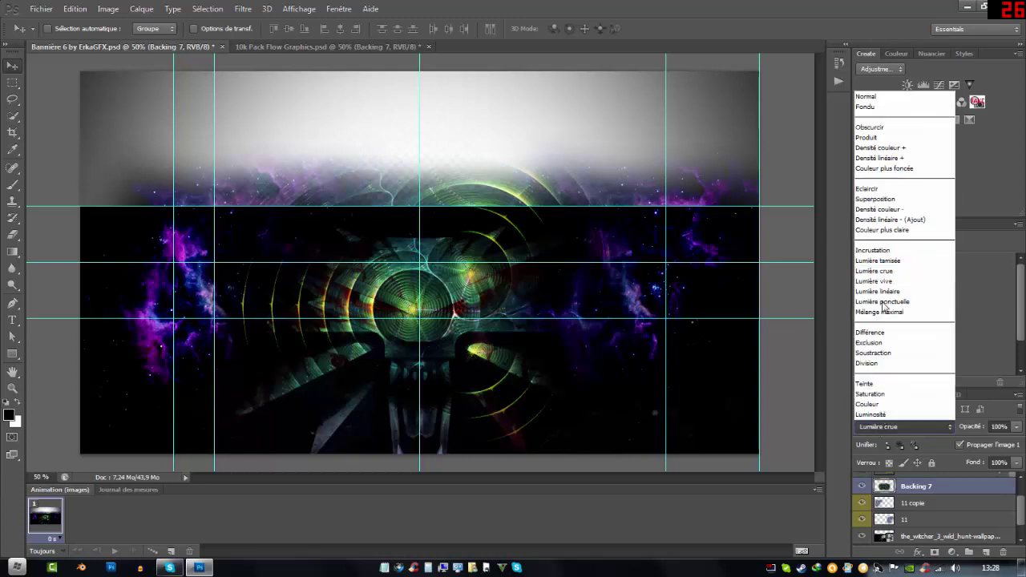
{"action": "left_click", "coordinate": [882, 259]}
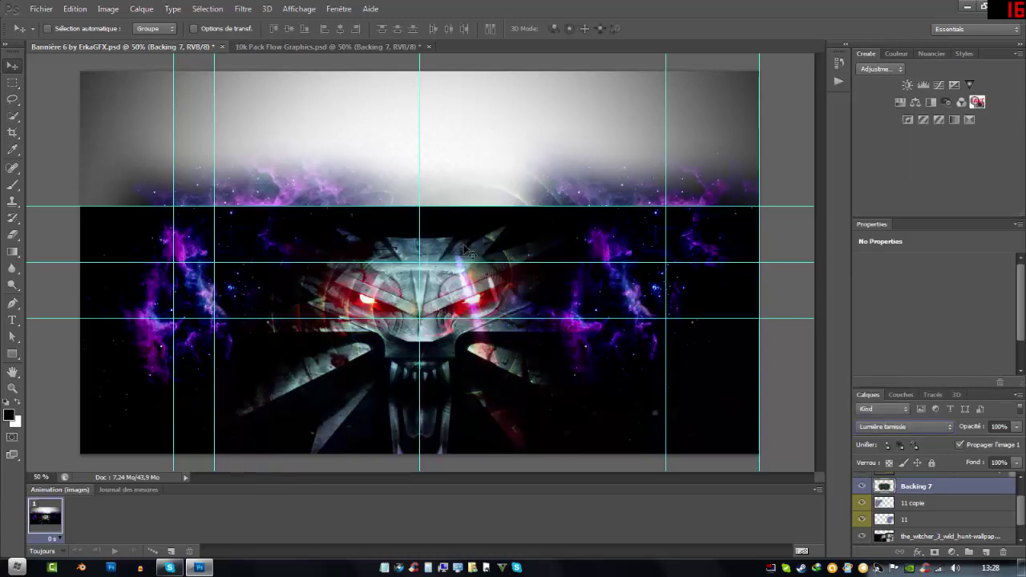
{"action": "left_click", "coordinate": [906, 426]}
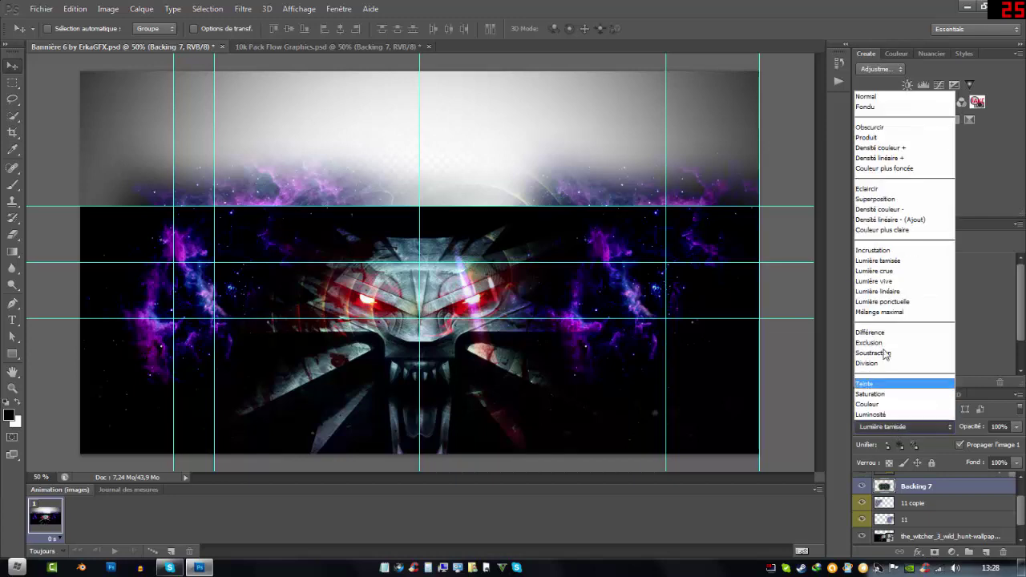
{"action": "left_click", "coordinate": [886, 251]}
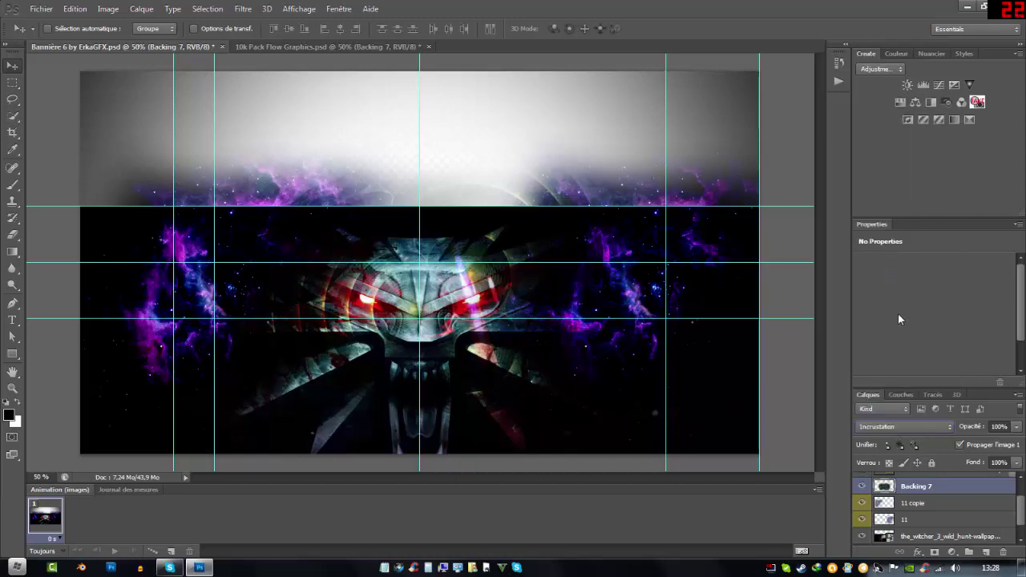
{"action": "left_click_drag", "start_coordinate": [385, 260], "coordinate": [511, 223]}
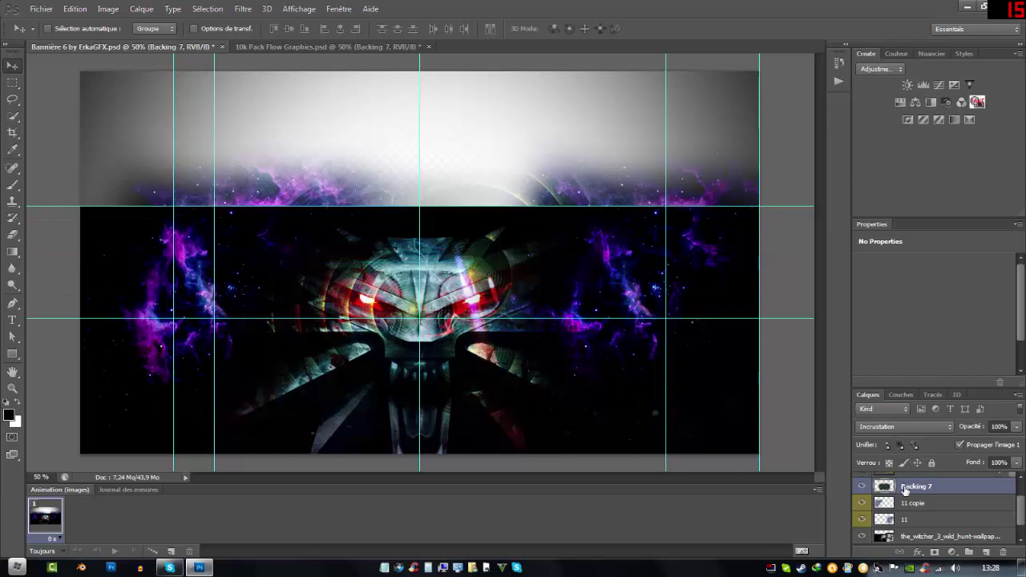
- Try the Superposition and Densité couleur - blend modes on Backing 7 while shifting the pattern slightly lower over the wolf's head
{"action": "left_click", "coordinate": [905, 430]}
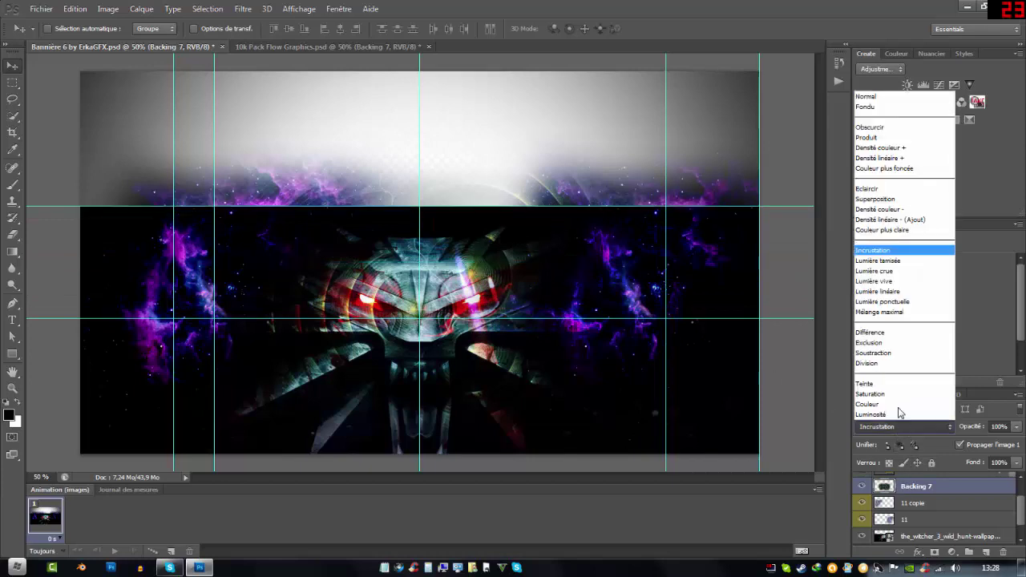
{"action": "left_click", "coordinate": [878, 198]}
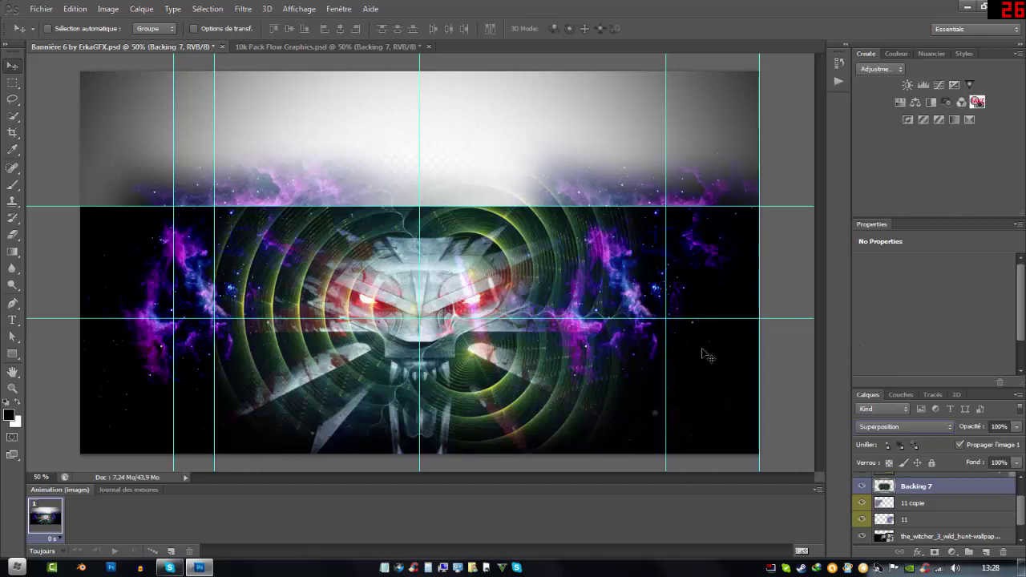
{"action": "left_click_drag", "start_coordinate": [534, 337], "coordinate": [523, 371]}
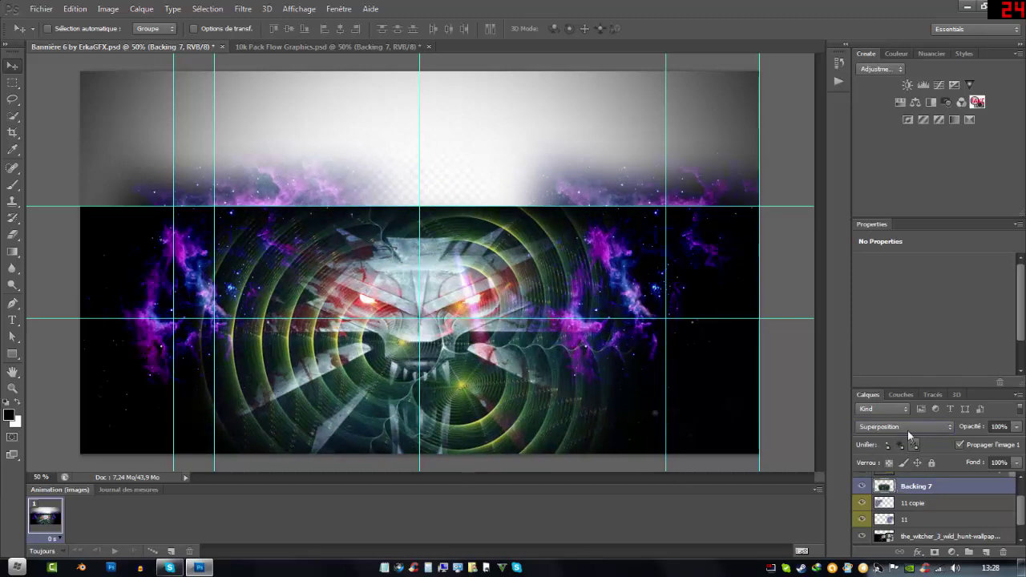
{"action": "left_click", "coordinate": [908, 428]}
{"action": "left_click", "coordinate": [882, 221]}
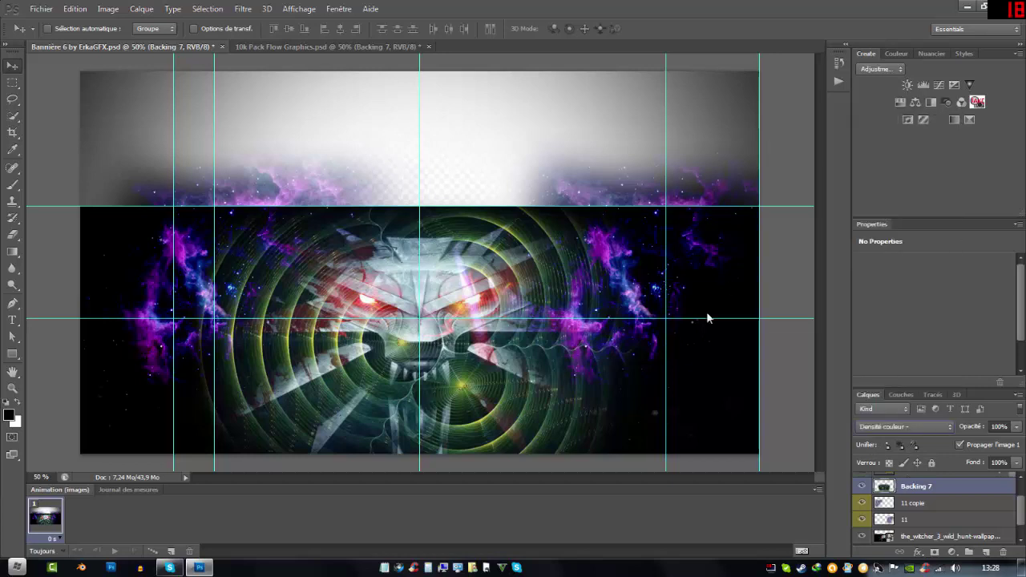
- Set Backing 7's blend mode to Densité linéaire - (Ajout) and center the circular pattern over the lower part of the wolf's head
{"action": "left_click", "coordinate": [906, 427]}
{"action": "left_click", "coordinate": [894, 221]}
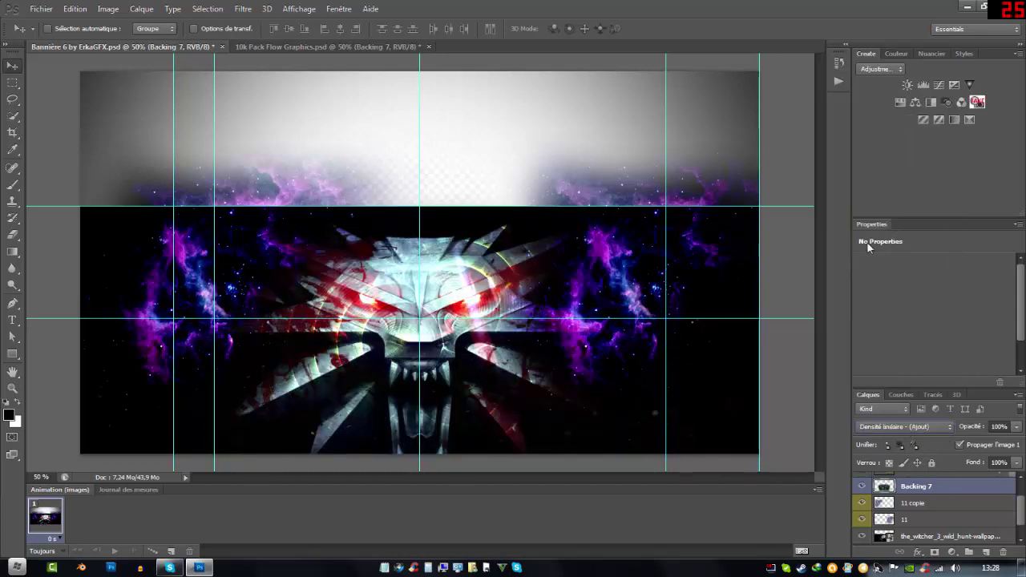
{"action": "mouse_move", "coordinate": [493, 302]}
{"action": "left_mouse_down"}
{"action": "mouse_move", "coordinate": [477, 275]}
{"action": "mouse_move", "coordinate": [513, 272]}
{"action": "mouse_move", "coordinate": [486, 321]}
{"action": "mouse_move", "coordinate": [496, 312]}
{"action": "left_mouse_up"}
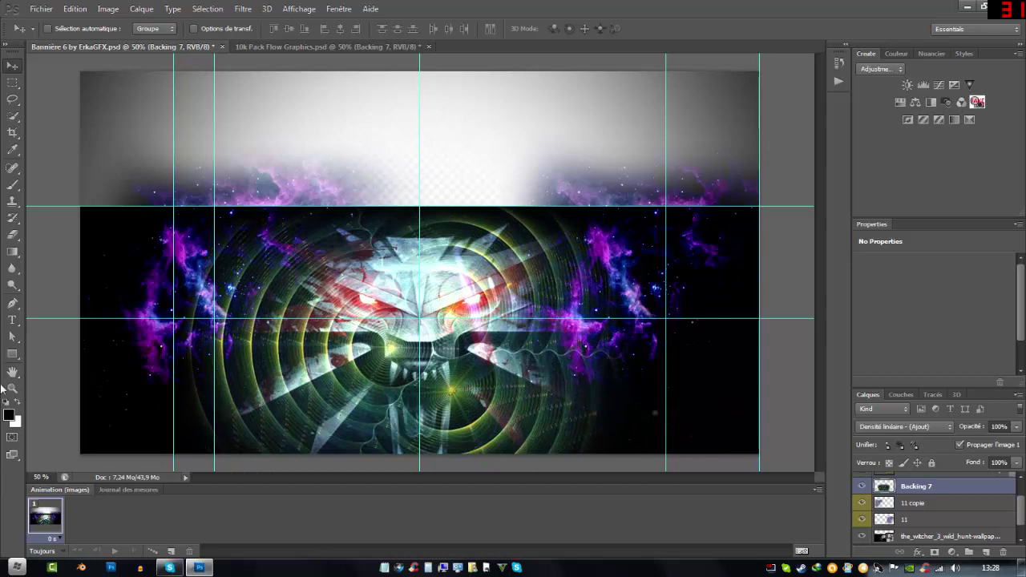
- Add the text "NAME" in 250 pt Molot over the wolf's forehead and place its layer directly below Backing 7
{"action": "left_click", "coordinate": [12, 320]}
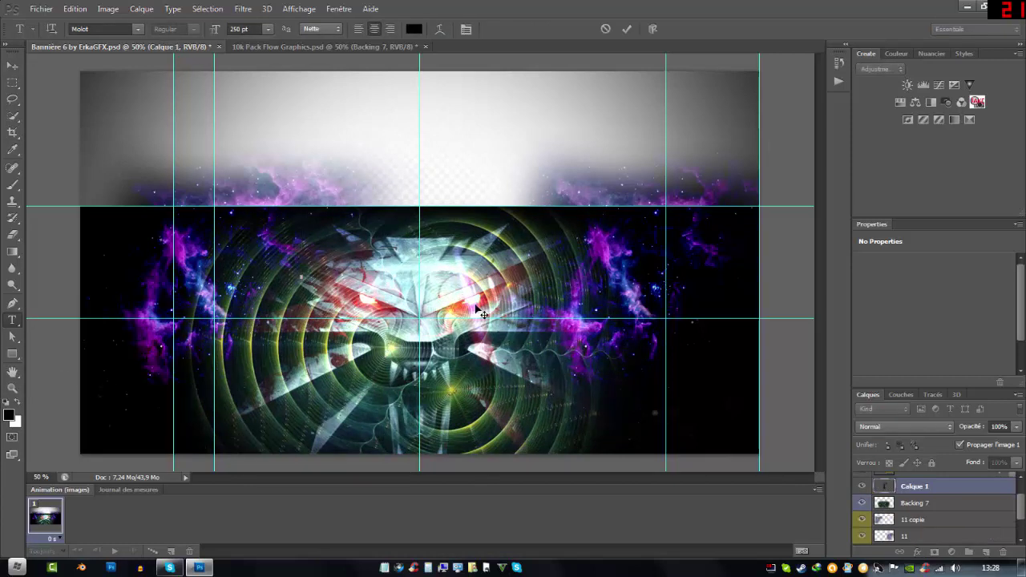
{"action": "type", "text": "NAME"}
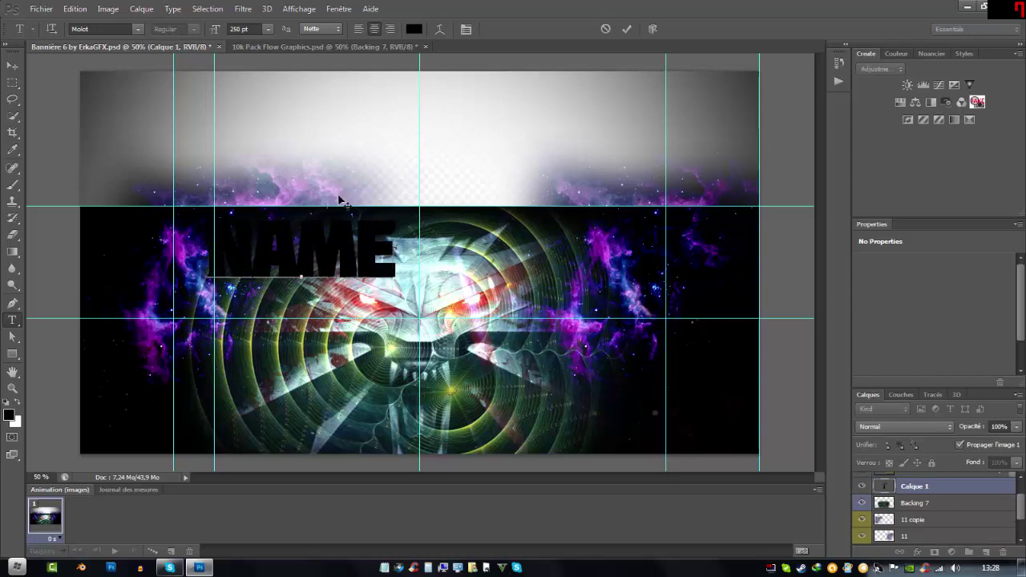
{"action": "left_click_drag", "start_coordinate": [292, 251], "coordinate": [446, 287]}
{"action": "left_click_drag", "start_coordinate": [885, 499], "coordinate": [885, 481]}
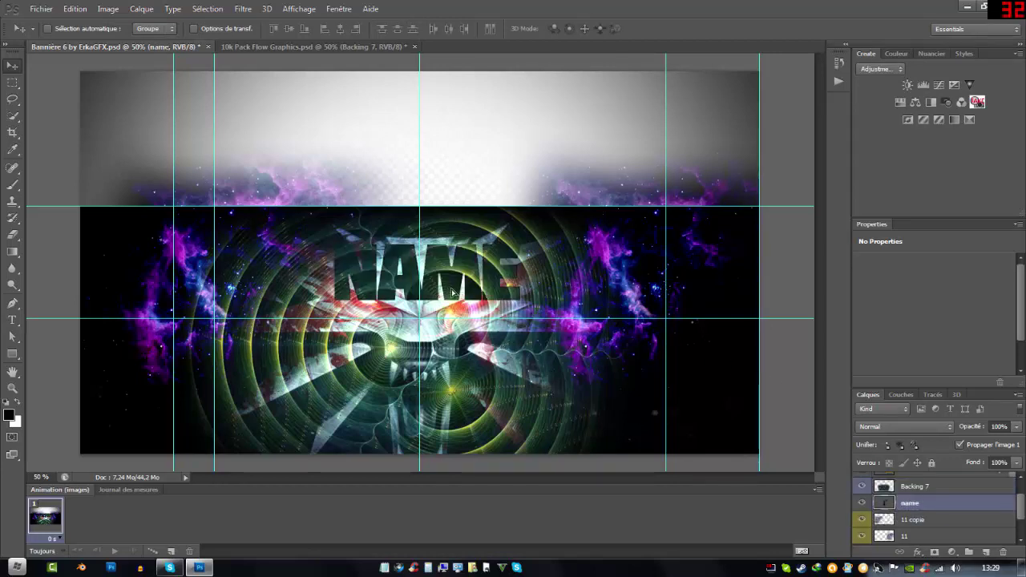
{"action": "left_click_drag", "start_coordinate": [452, 292], "coordinate": [450, 304]}
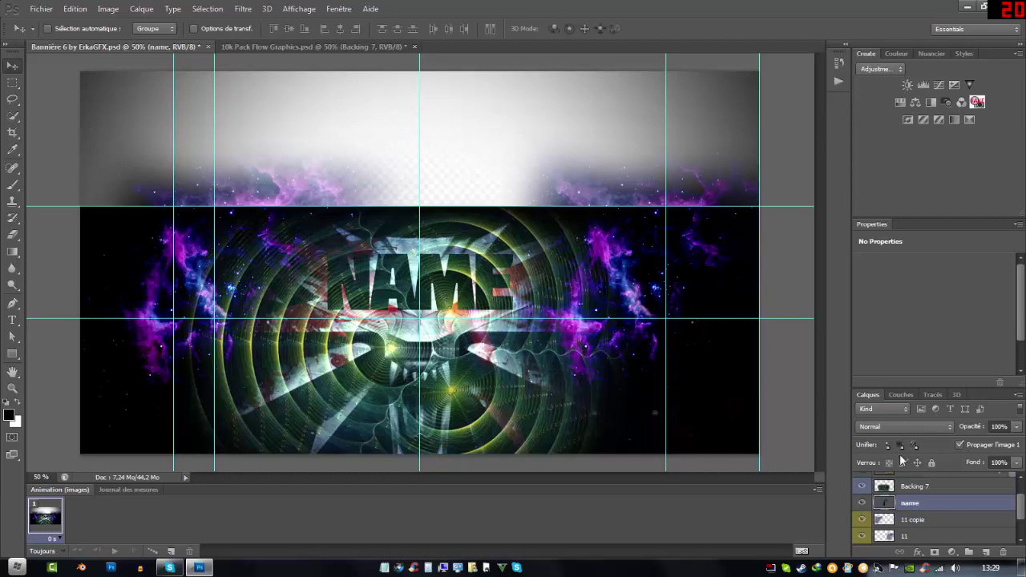
- Add an orange-yellow gradient overlay (Incrustation en dégradé) to the name text layer, with a slightly thickened black outer Contour stroke
{"action": "right_click", "coordinate": [904, 503]}
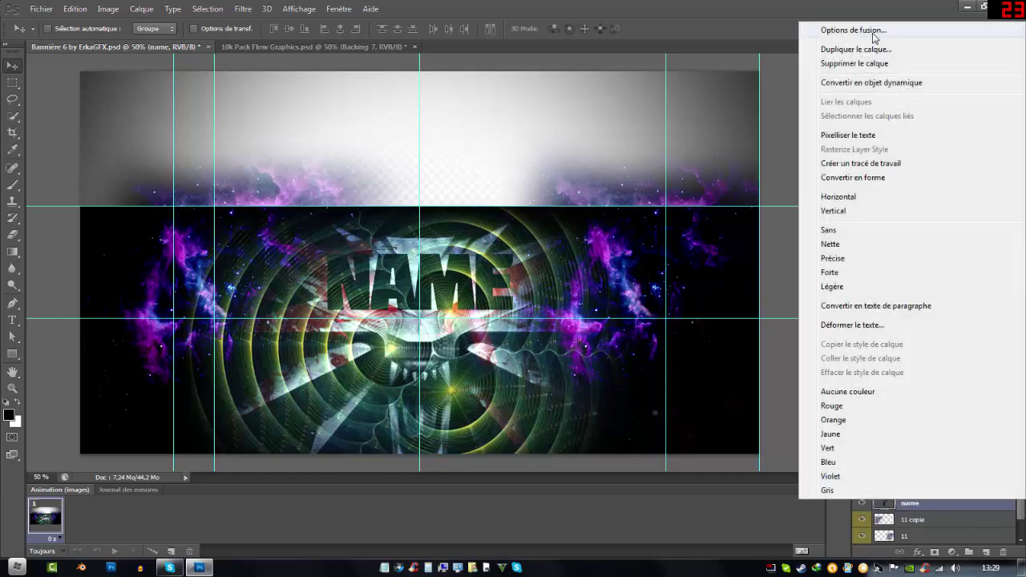
{"action": "left_click", "coordinate": [872, 35]}
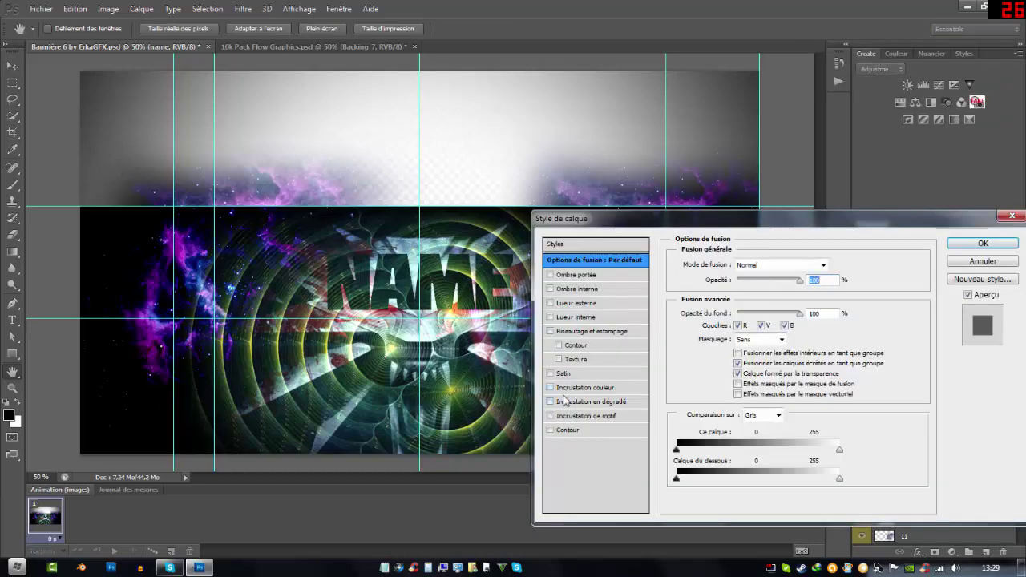
{"action": "left_click", "coordinate": [561, 403]}
{"action": "left_click", "coordinate": [804, 295]}
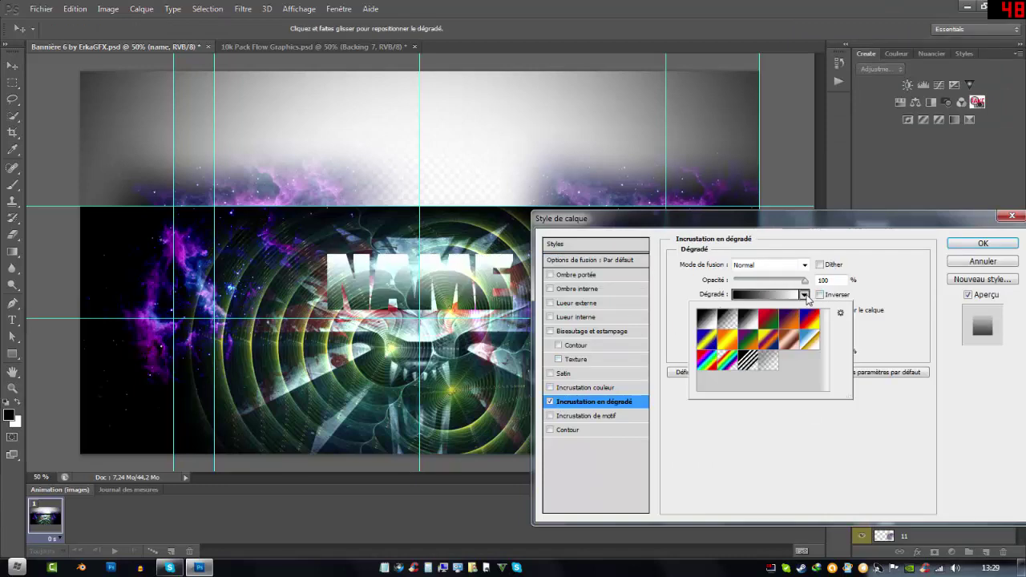
{"action": "left_click", "coordinate": [561, 431]}
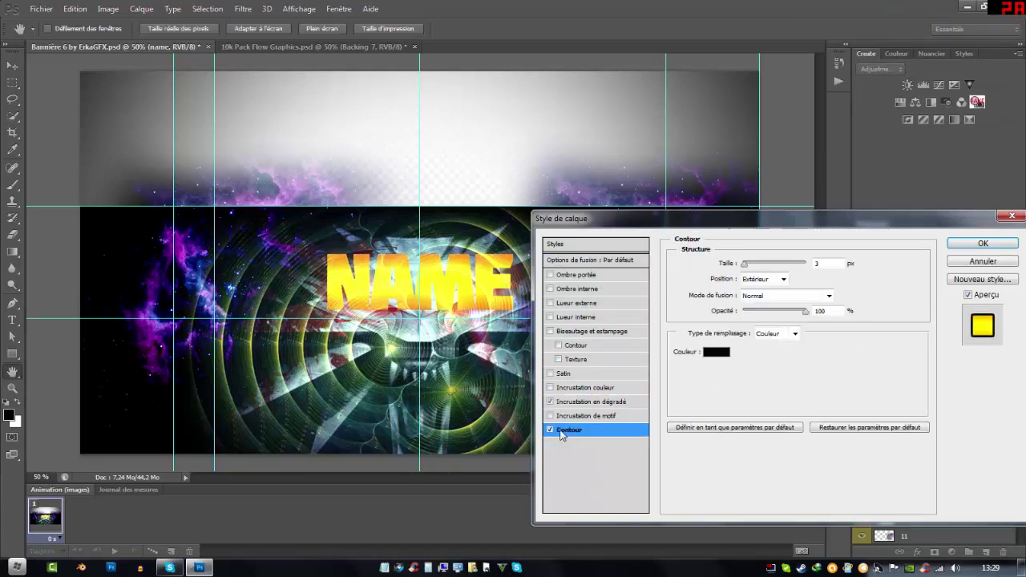
{"action": "left_click_drag", "start_coordinate": [744, 265], "coordinate": [748, 270]}
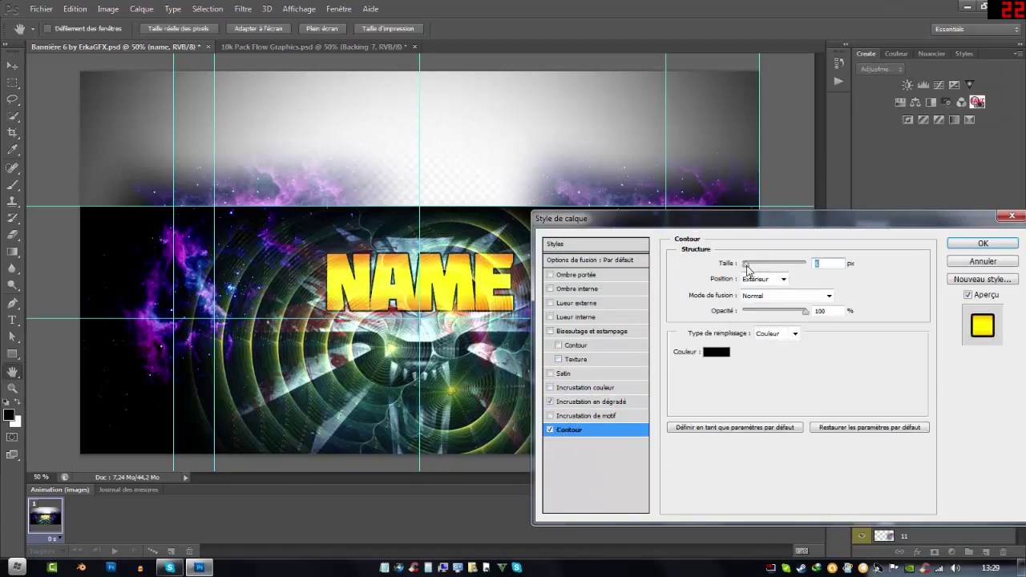
- Add Biseautage et estampage to the name text using the Contour de l'estampage style, and apply the layer style
{"action": "left_click", "coordinate": [603, 332]}
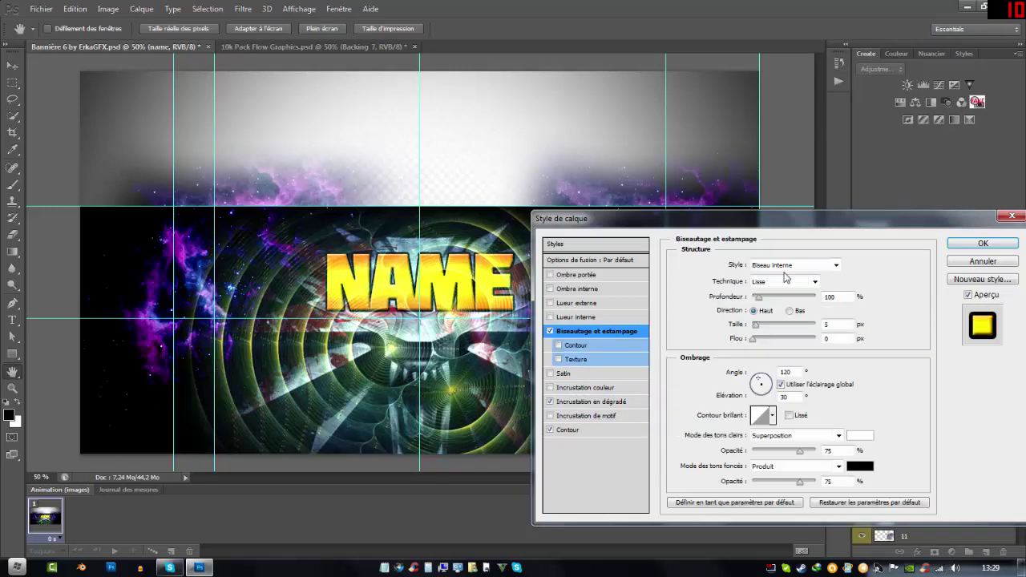
{"action": "left_click", "coordinate": [836, 265]}
{"action": "left_click", "coordinate": [802, 309]}
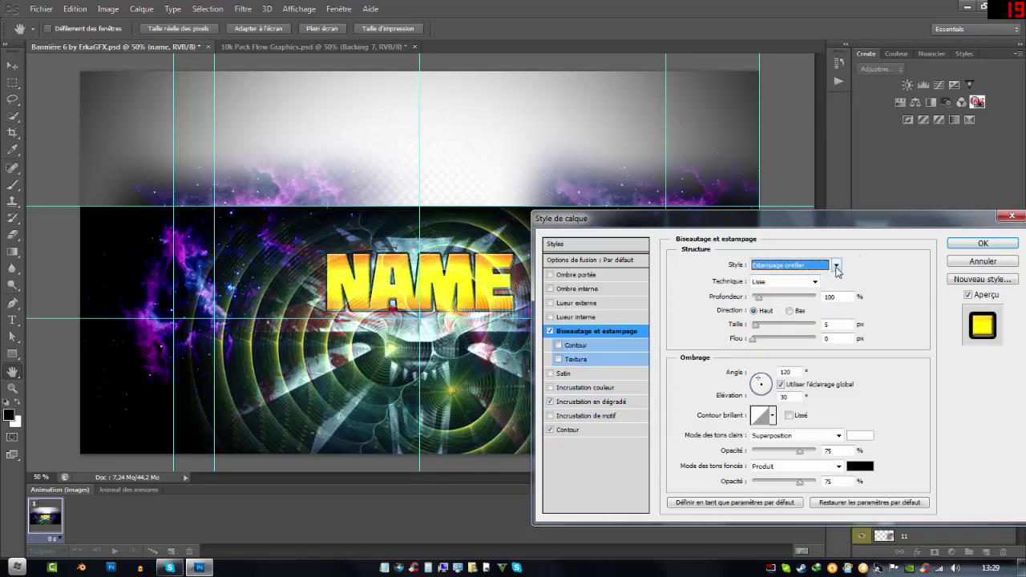
{"action": "left_click", "coordinate": [836, 267]}
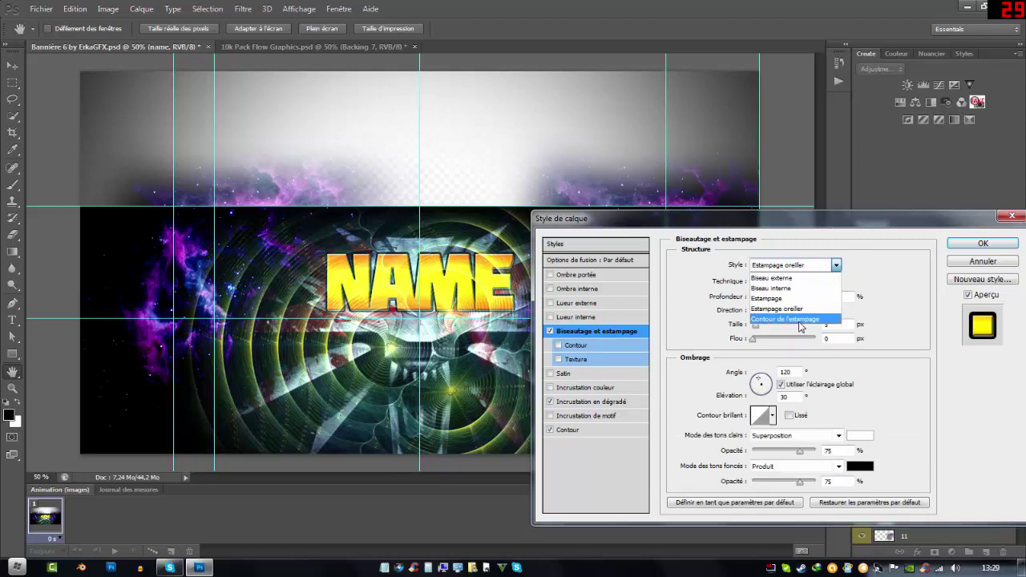
{"action": "left_click", "coordinate": [799, 320]}
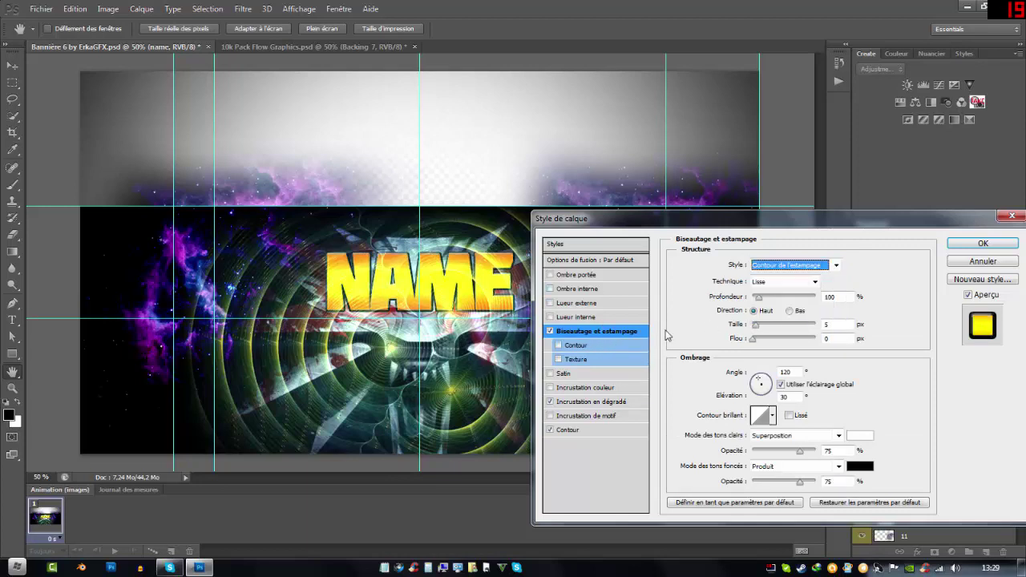
{"action": "left_click", "coordinate": [1015, 245]}
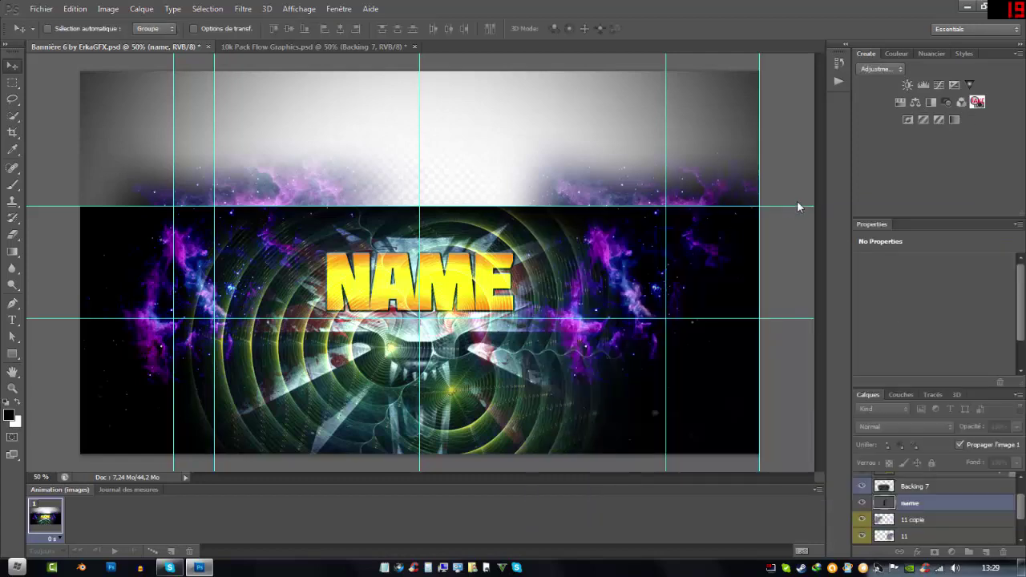
- Browse the layers of the 10k Pack Flow Graphics document and preview layer 9 in the Animals group
{"action": "left_click", "coordinate": [317, 46]}
{"action": "scroll", "coordinate": [930, 513], "scroll_direction": "down", "scroll_amount": 10}
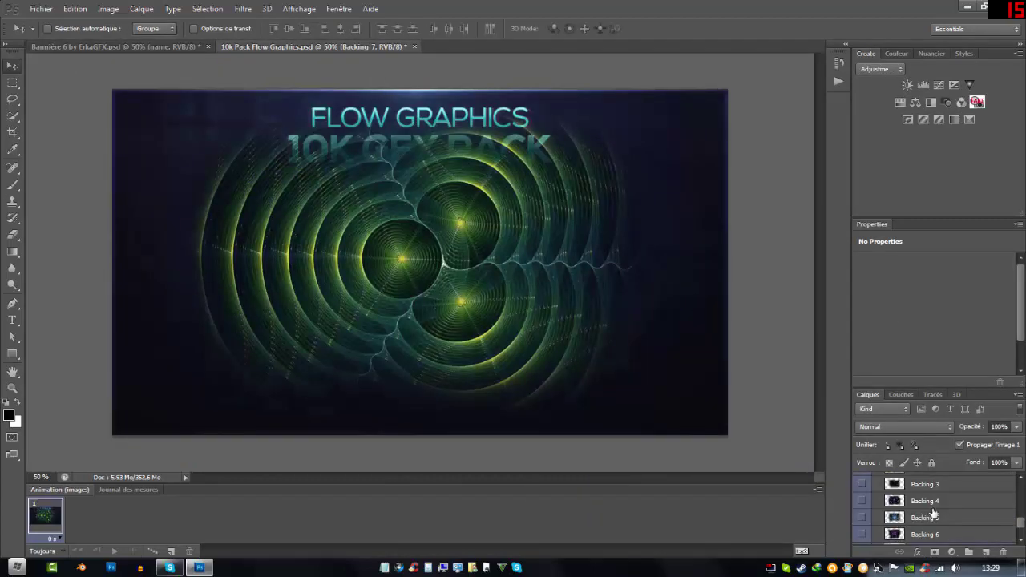
{"action": "scroll", "coordinate": [927, 520], "scroll_direction": "up", "scroll_amount": 3}
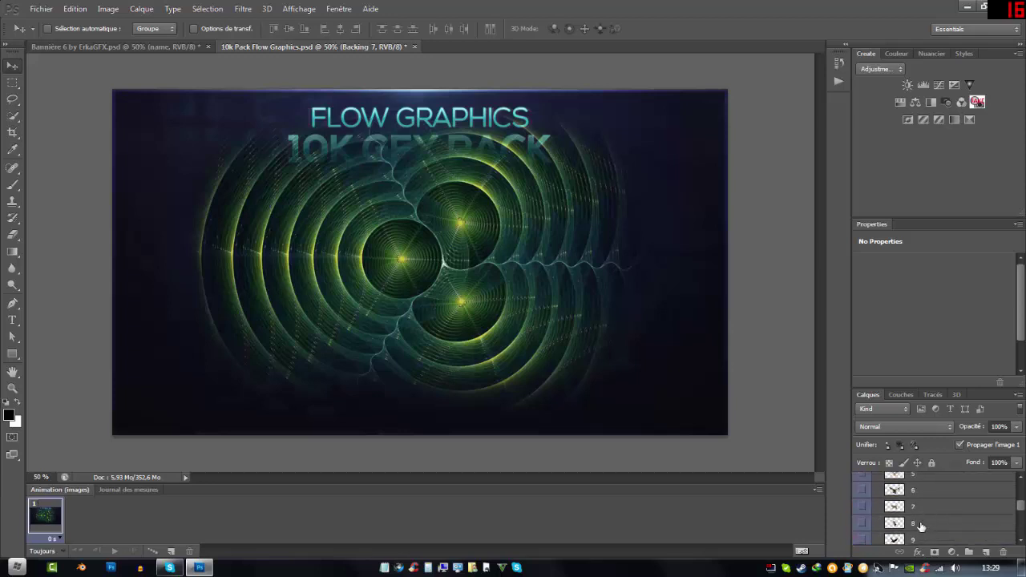
{"action": "left_click", "coordinate": [863, 511]}
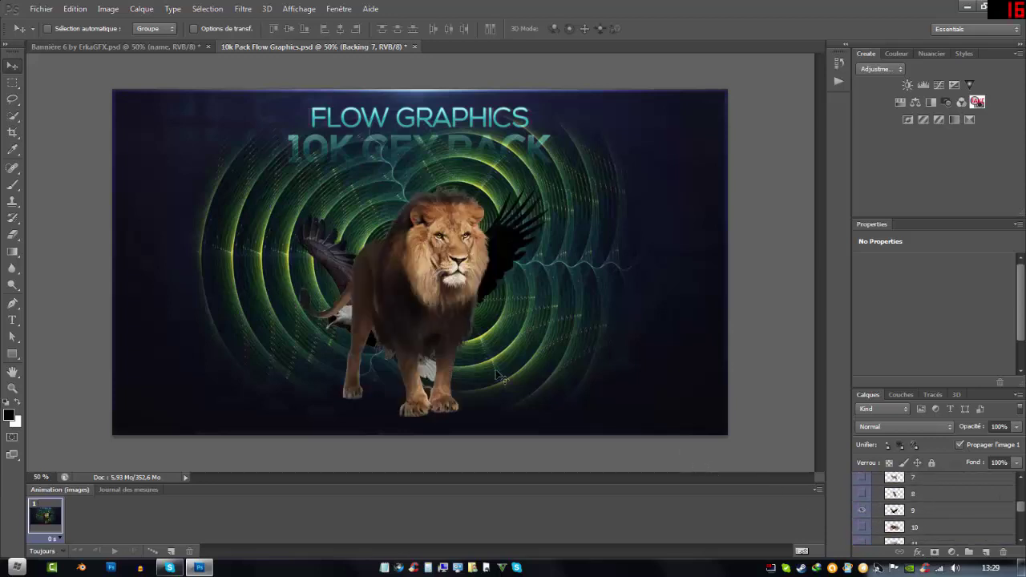
{"action": "left_click", "coordinate": [869, 510]}
{"action": "scroll", "coordinate": [881, 505], "scroll_direction": "up", "scroll_amount": 3}
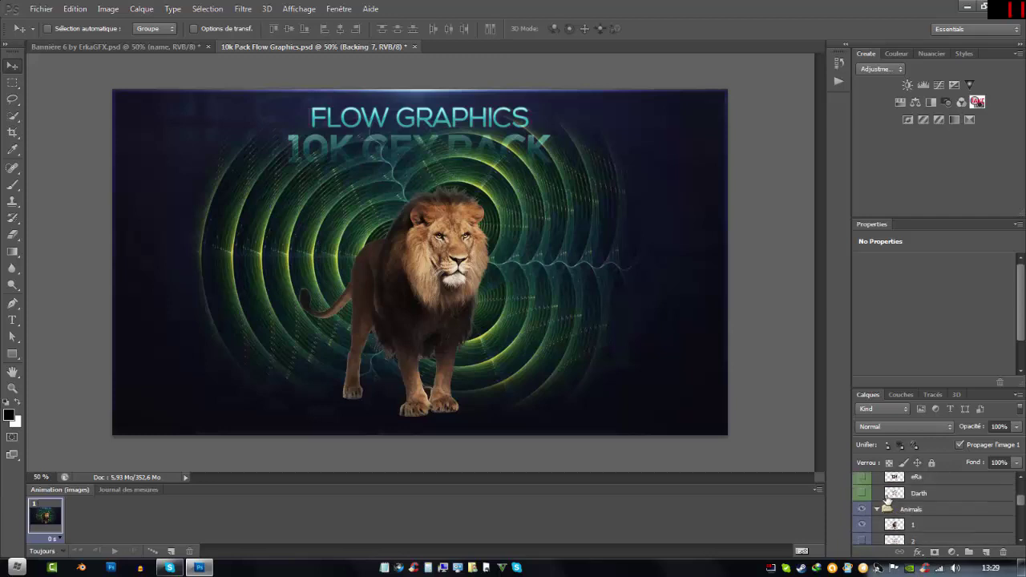
- Toggle the lion on layer 1 and the eagle on layer 9 to compare the Animals images
{"action": "left_click", "coordinate": [862, 525]}
{"action": "left_click", "coordinate": [866, 524]}
{"action": "left_click", "coordinate": [864, 522]}
{"action": "scroll", "coordinate": [868, 517], "scroll_direction": "down", "scroll_amount": 4}
{"action": "left_click", "coordinate": [863, 510]}
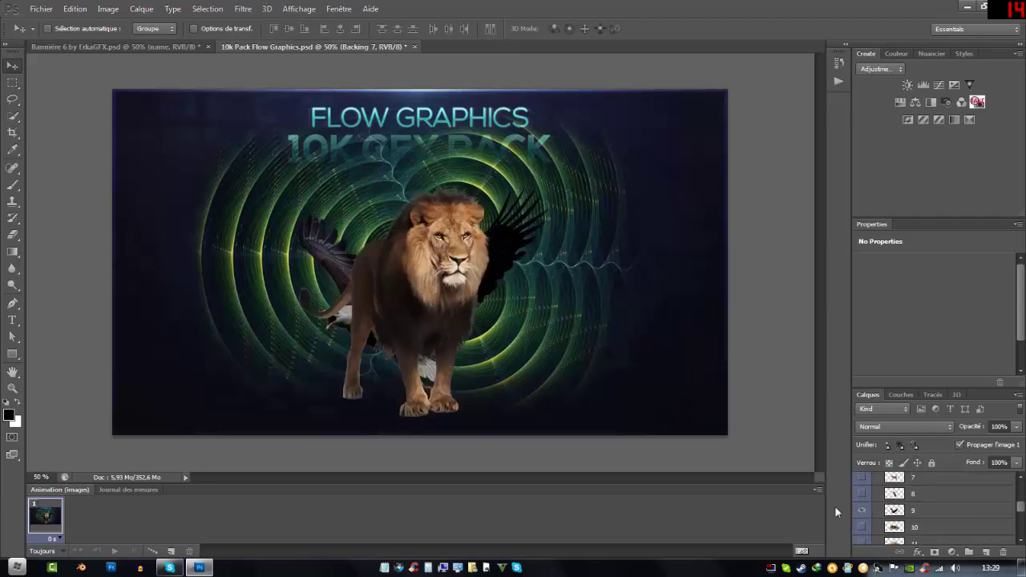
{"action": "left_click", "coordinate": [862, 511]}
{"action": "scroll", "coordinate": [866, 513], "scroll_direction": "up", "scroll_amount": 4}
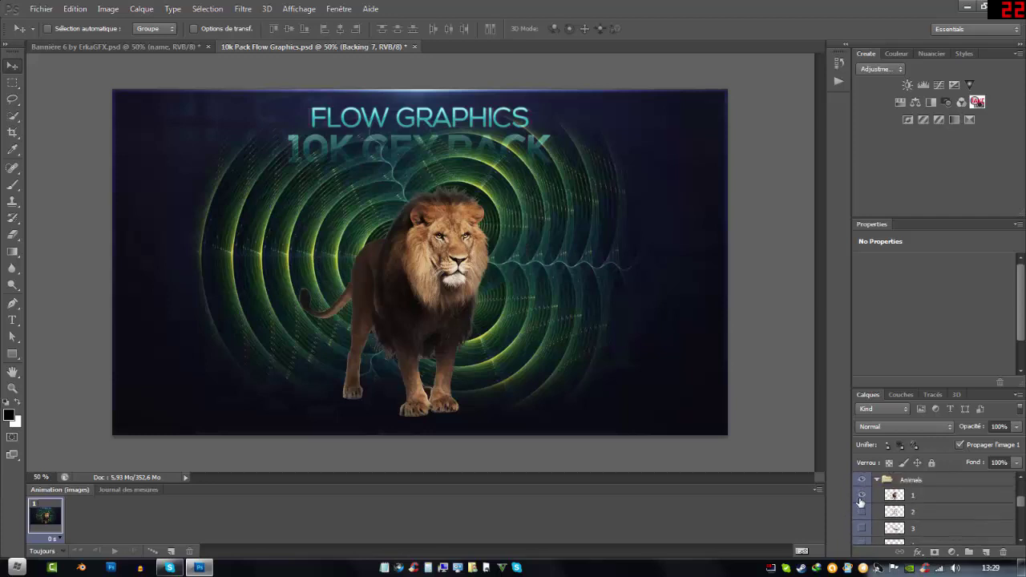
- Hide the lion on layer 1 and show the eagle on layer 9 of the Animals group
{"action": "left_click", "coordinate": [863, 496]}
{"action": "scroll", "coordinate": [866, 505], "scroll_direction": "down", "scroll_amount": 4}
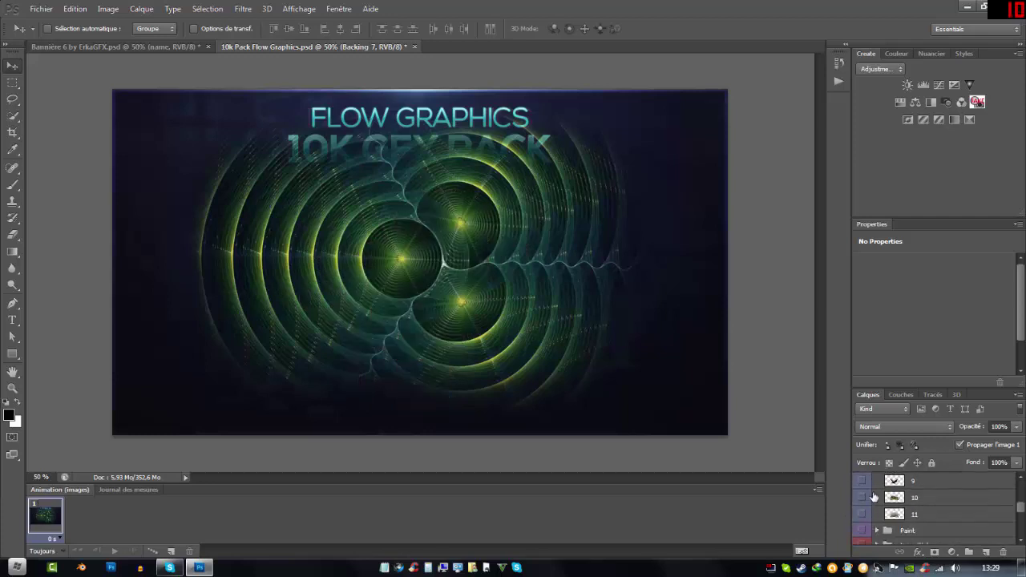
{"action": "left_click", "coordinate": [863, 482]}
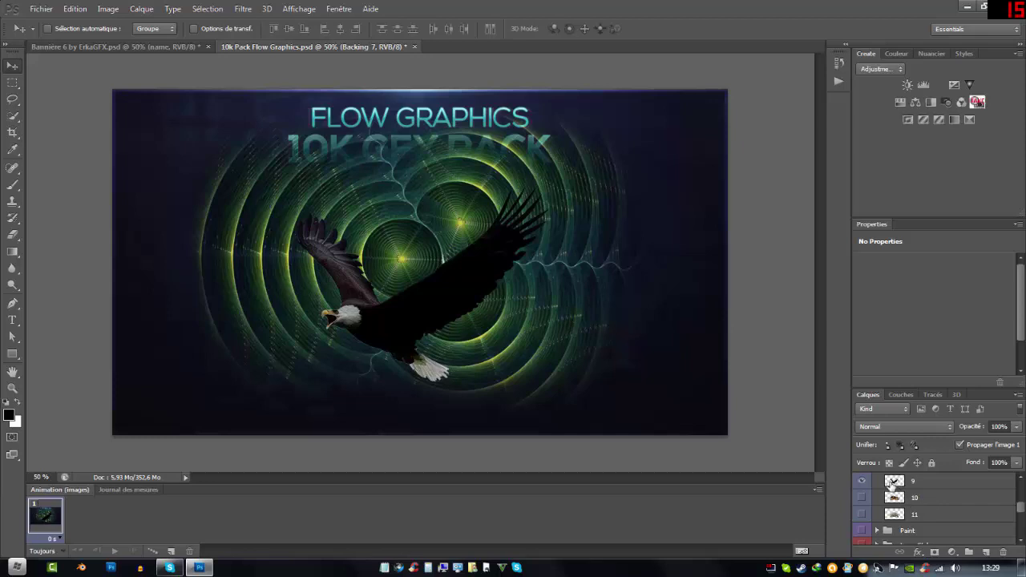
- Copy the eagle layer 9 into the Bannière 6 document and place it over the nebula left of the name
{"action": "left_click", "coordinate": [896, 481]}
{"action": "left_click_drag", "start_coordinate": [369, 321], "coordinate": [287, 265]}
{"action": "left_click_drag", "start_coordinate": [44, 133], "coordinate": [226, 320]}
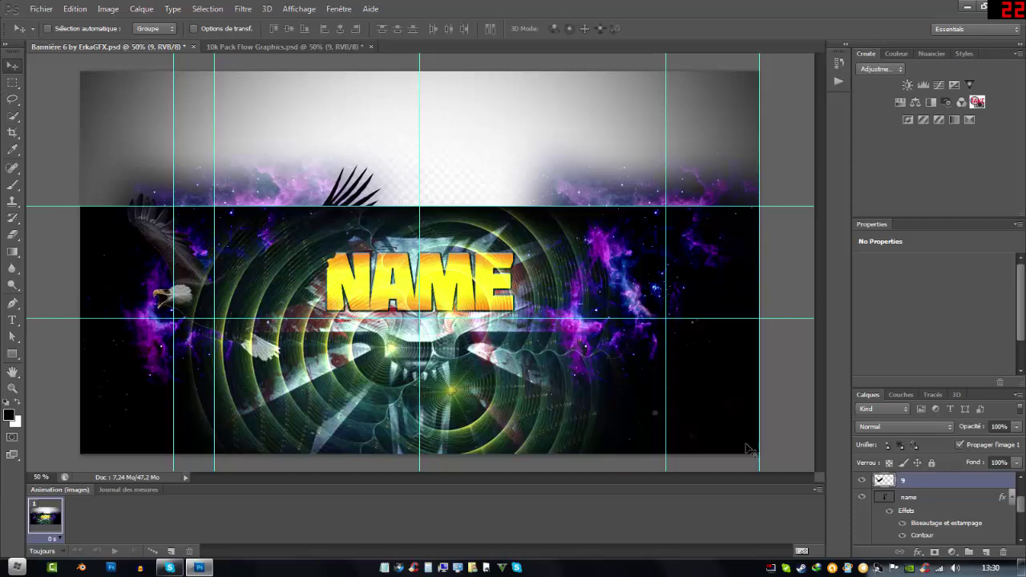
{"action": "right_click", "coordinate": [885, 484]}
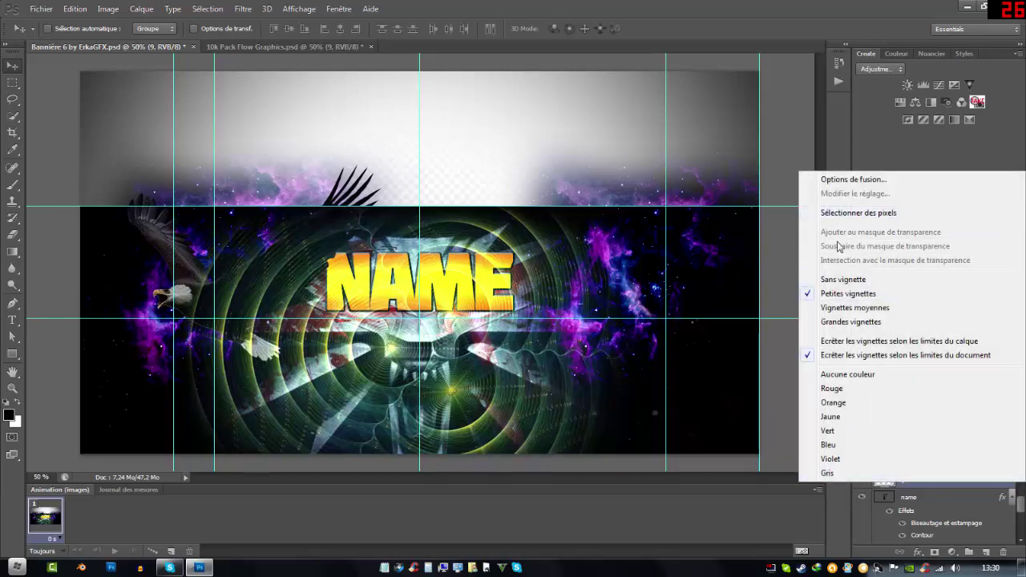
{"action": "left_click", "coordinate": [768, 296]}
{"action": "right_click", "coordinate": [887, 487]}
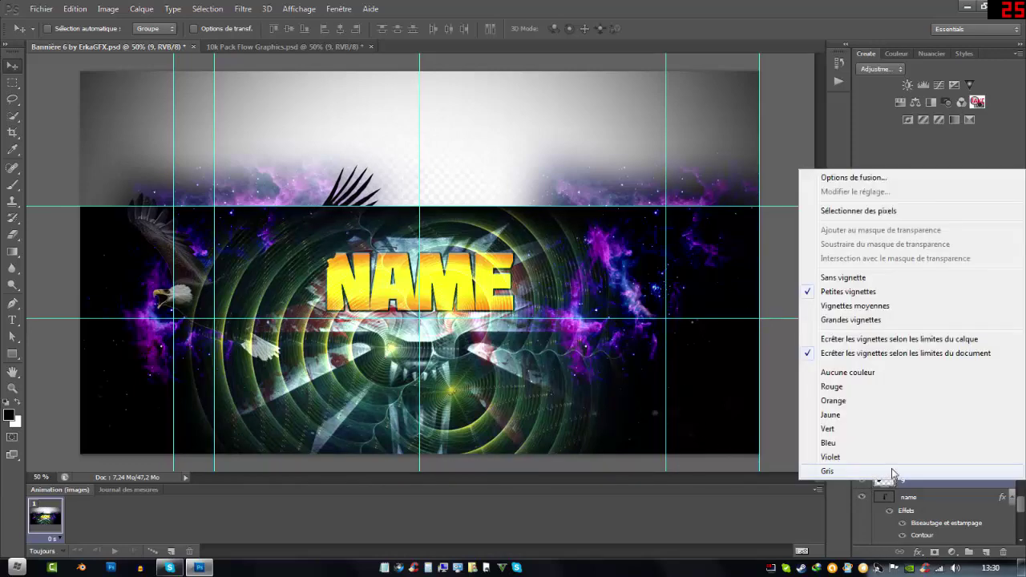
{"action": "left_click", "coordinate": [5, 122]}
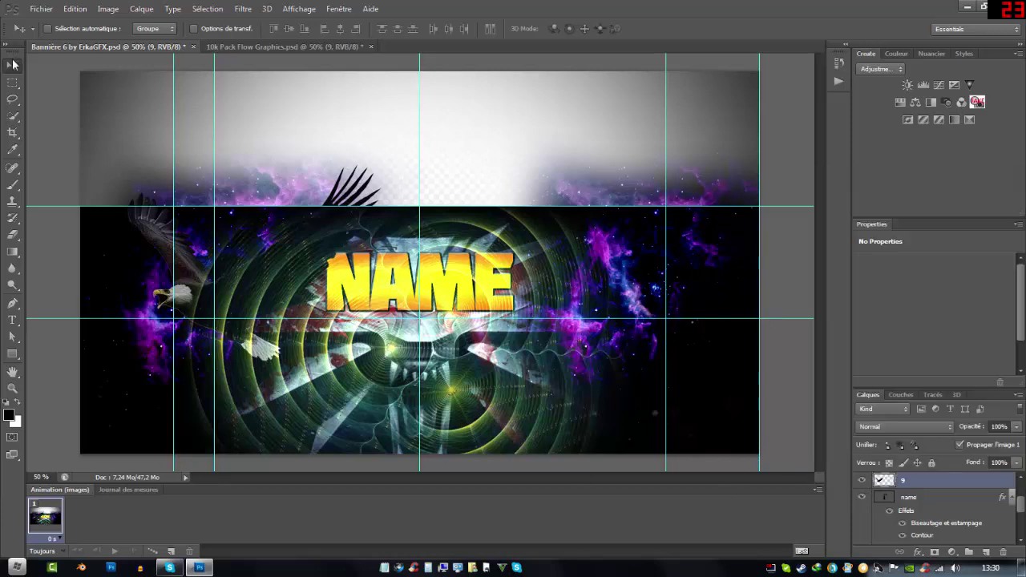
{"action": "left_click", "coordinate": [12, 132]}
{"action": "left_click", "coordinate": [12, 65]}
- Duplicate the eagle layer as "9 copie" and move the copy over the nebula right of the name
{"action": "right_click", "coordinate": [887, 484]}
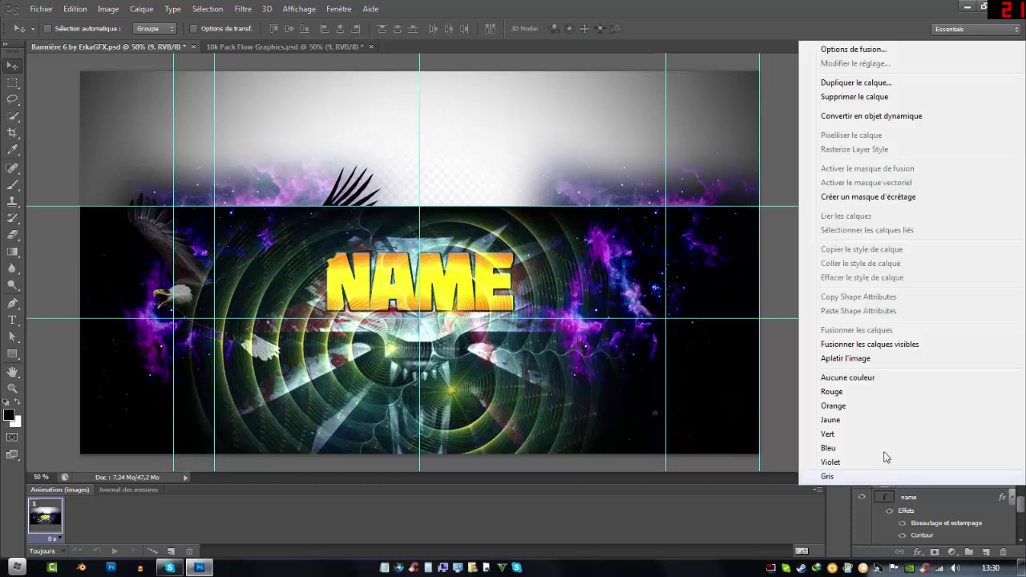
{"action": "left_click", "coordinate": [834, 79]}
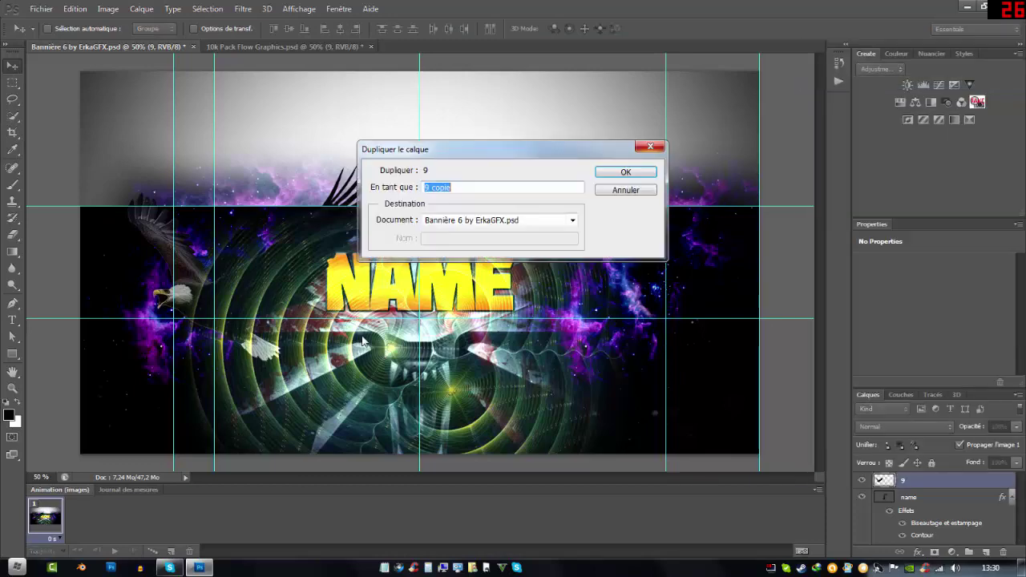
{"action": "left_click", "coordinate": [625, 171]}
{"action": "left_click_drag", "start_coordinate": [315, 302], "coordinate": [657, 298]}
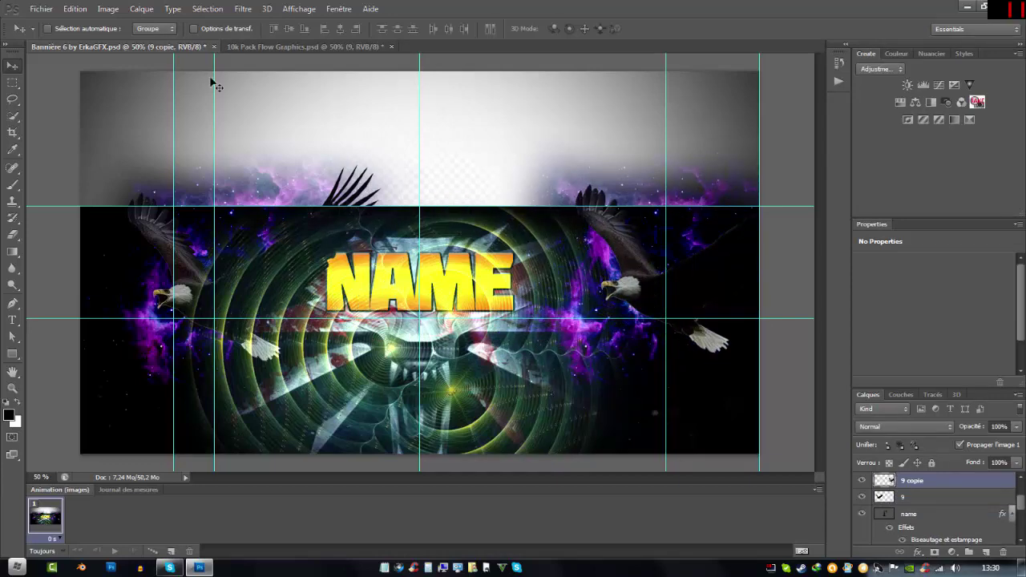
- Export the banner for the web as a JPEG with quality 60, saving it on the desktop as th.jpg
{"action": "left_click", "coordinate": [40, 9]}
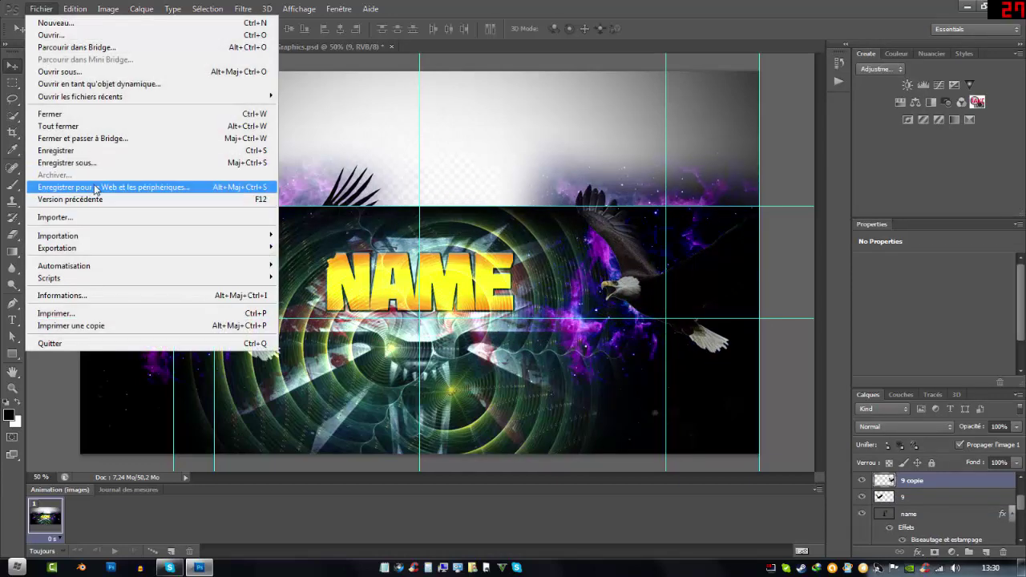
{"action": "left_click", "coordinate": [88, 179]}
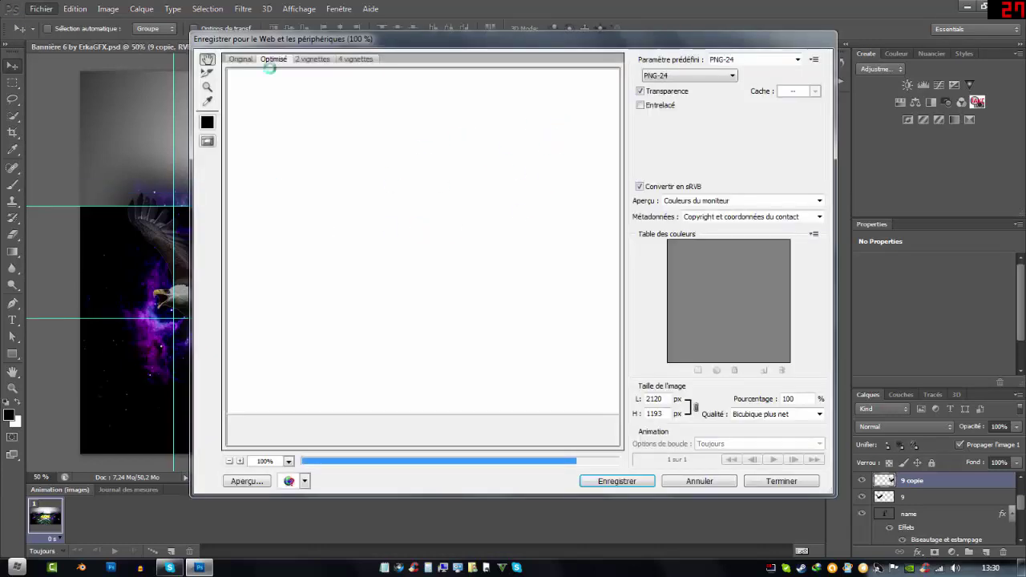
{"action": "left_click", "coordinate": [689, 75]}
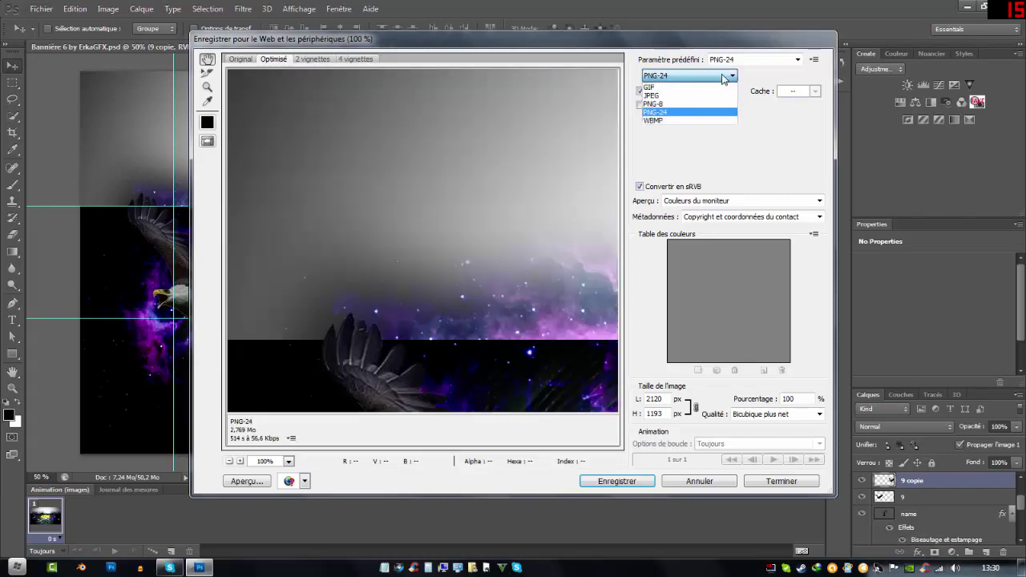
{"action": "left_click", "coordinate": [684, 96]}
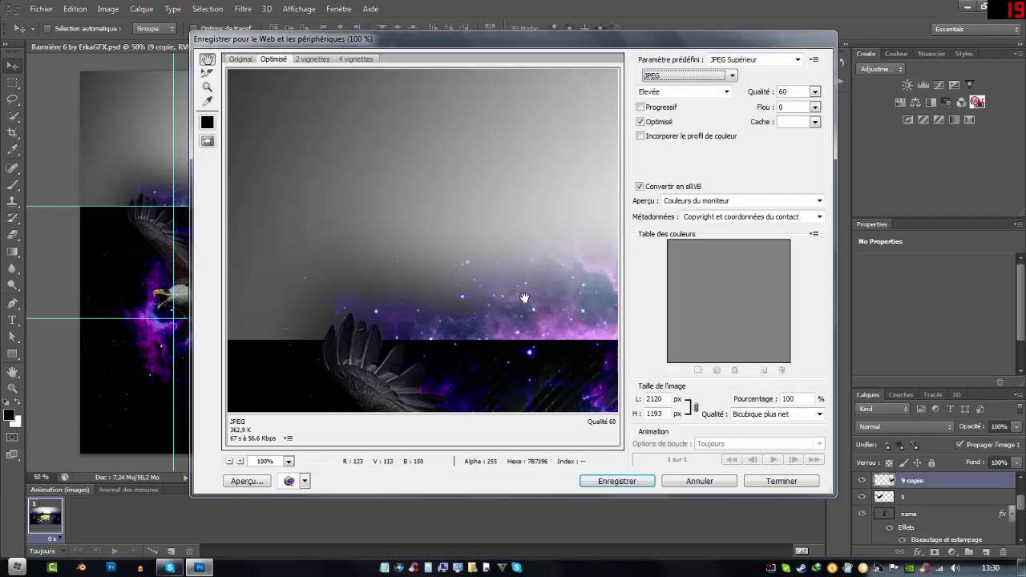
{"action": "left_click_drag", "start_coordinate": [524, 301], "coordinate": [481, 173]}
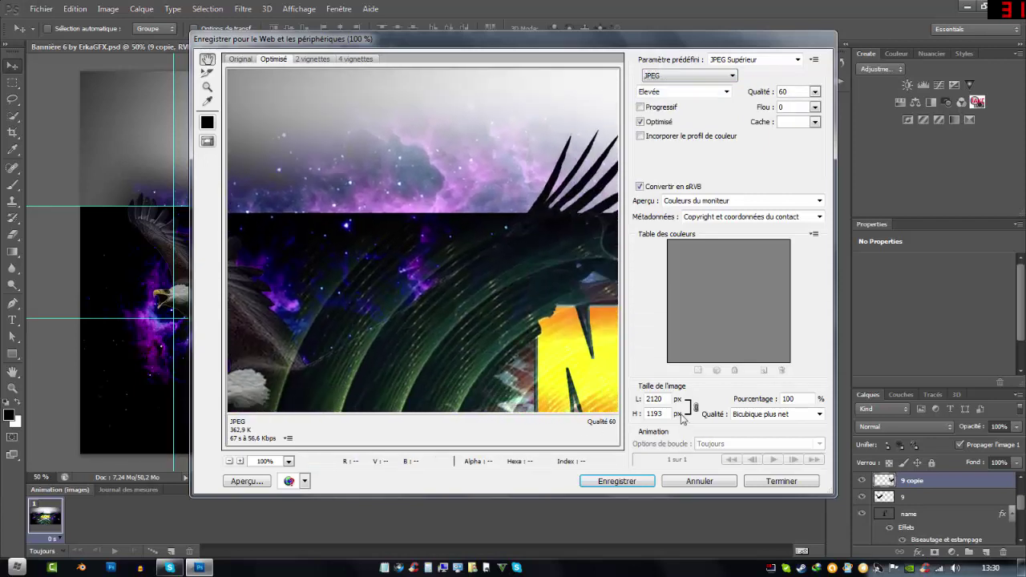
{"action": "left_click", "coordinate": [617, 481]}
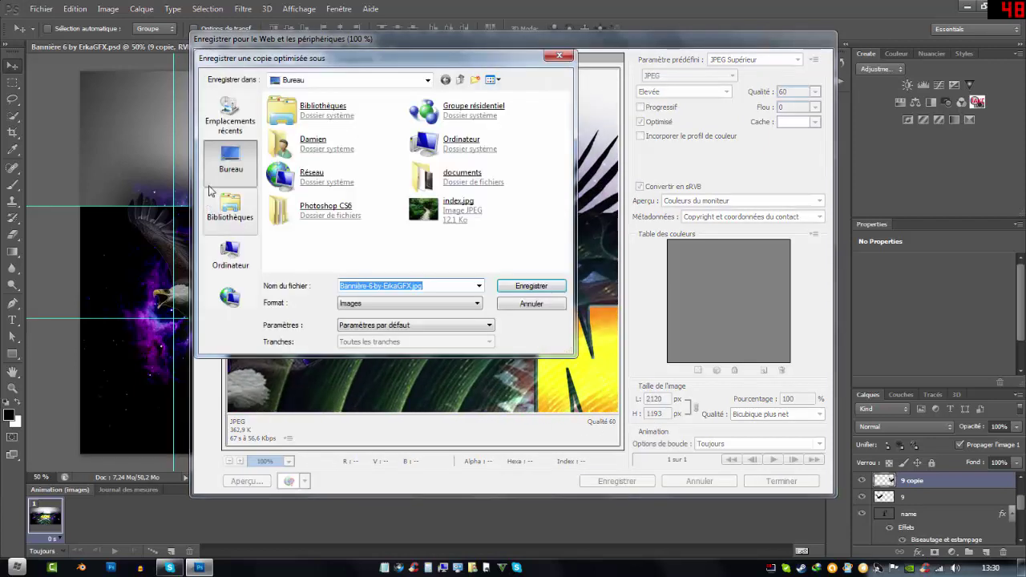
{"action": "left_click", "coordinate": [529, 286]}
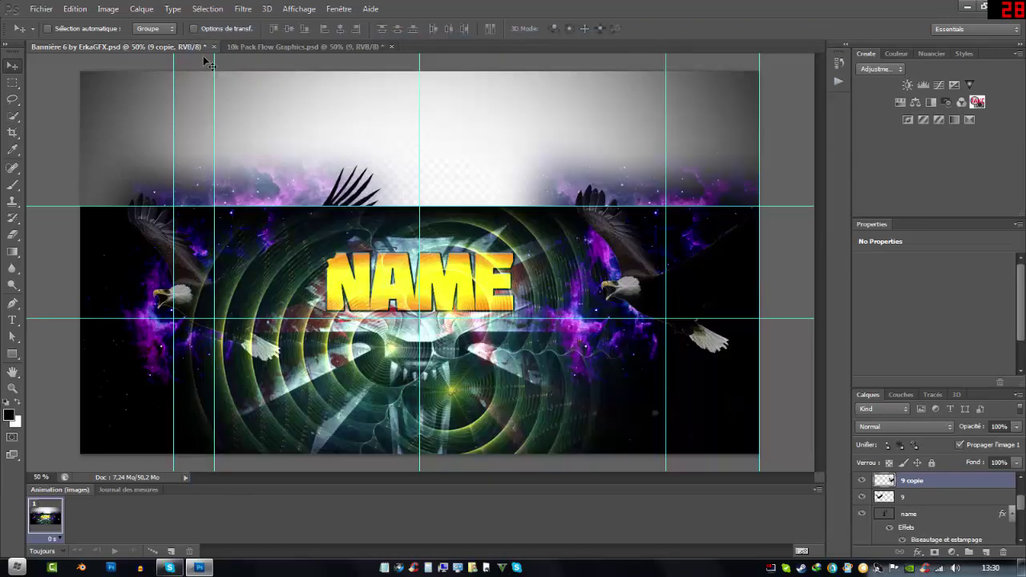
- Close the banner and the GFX pack documents without saving their changes, and exit Photoshop to the desktop
{"action": "left_click", "coordinate": [214, 50]}
{"action": "left_click", "coordinate": [516, 221]}
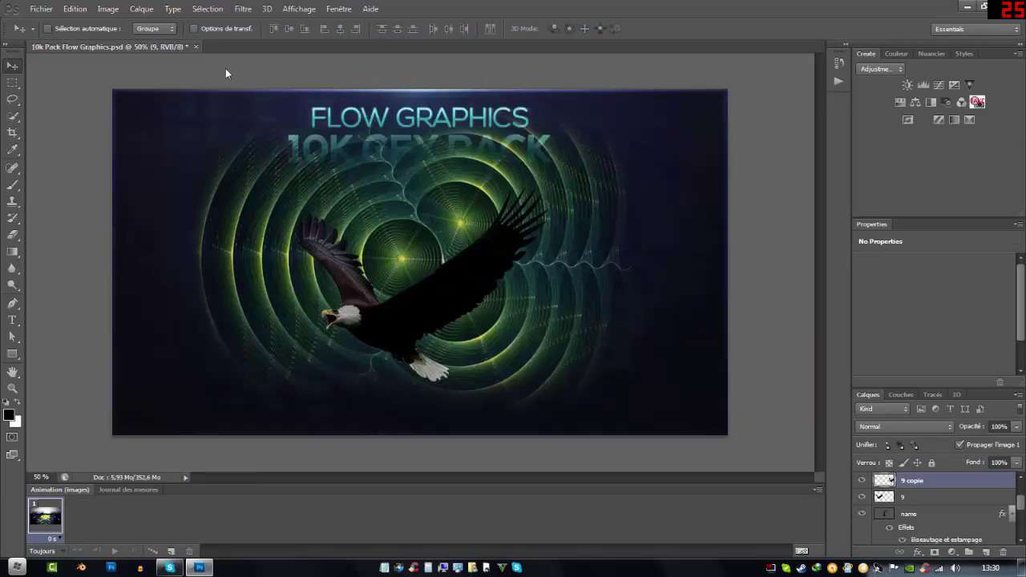
{"action": "left_click", "coordinate": [195, 48]}
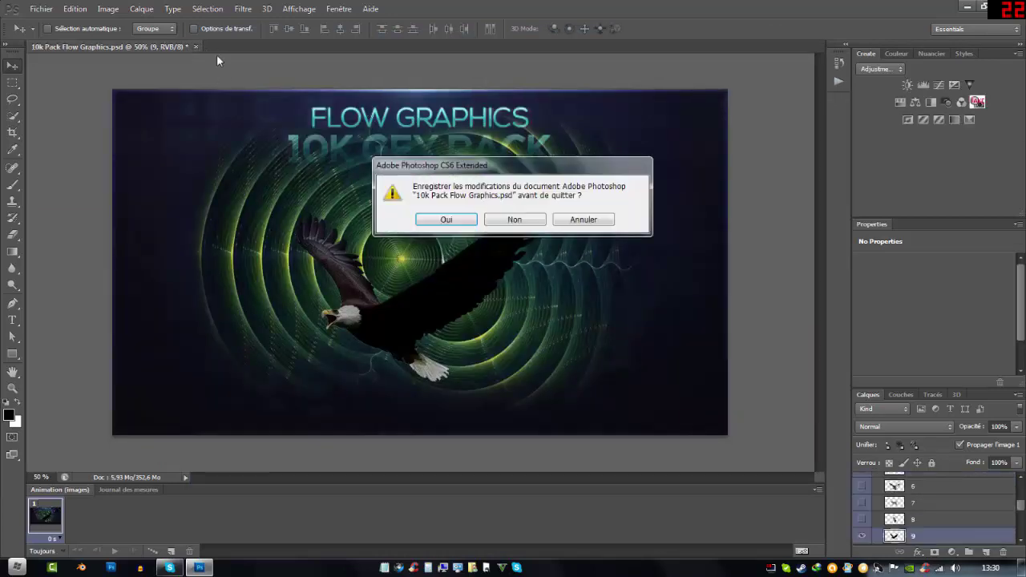
{"action": "left_click", "coordinate": [514, 219]}
{"action": "double_click", "coordinate": [786, 17]}
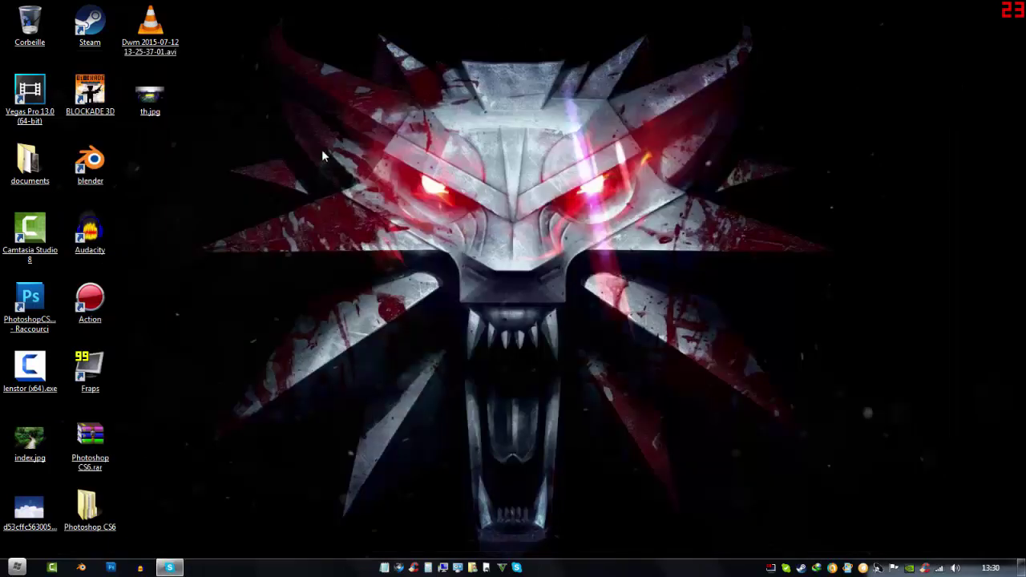
- Preview the exported th.jpg banner from the desktop in the photo viewer and close the viewer
{"action": "left_click_drag", "start_coordinate": [300, 145], "coordinate": [450, 245]}
{"action": "double_click", "coordinate": [141, 96]}
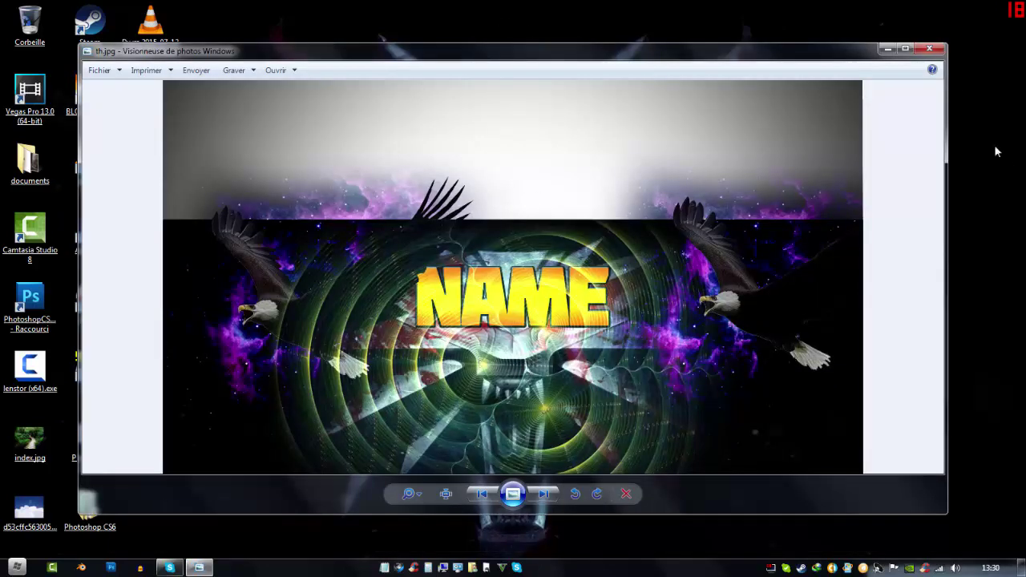
{"action": "left_click", "coordinate": [930, 50]}
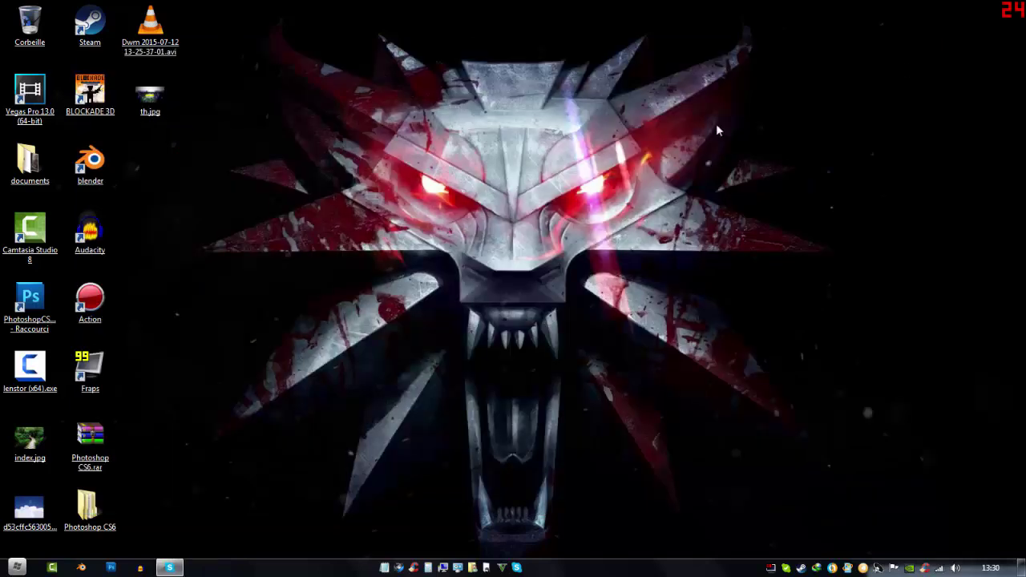
- Launch the Cyberfox browser, dismiss the default-browser prompt, maximize the window and go to YouTube
{"action": "left_click", "coordinate": [400, 568]}
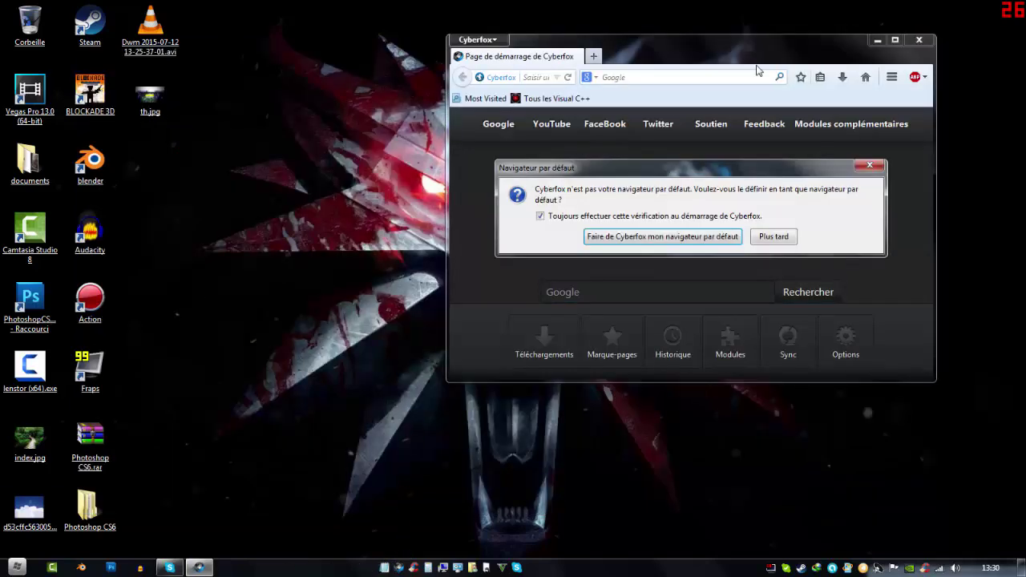
{"action": "left_click", "coordinate": [870, 167]}
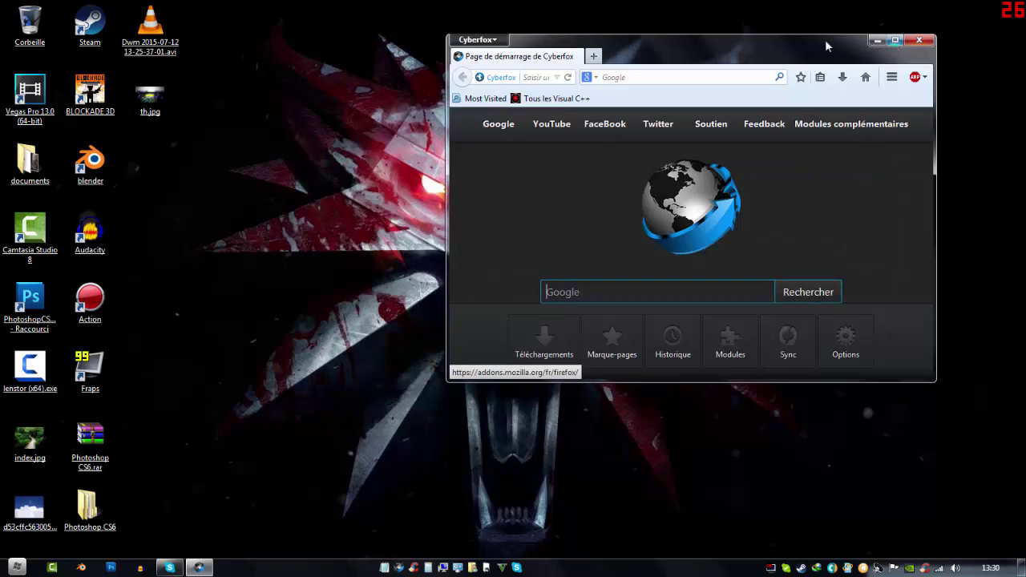
{"action": "left_click", "coordinate": [895, 40]}
{"action": "left_click", "coordinate": [360, 78]}
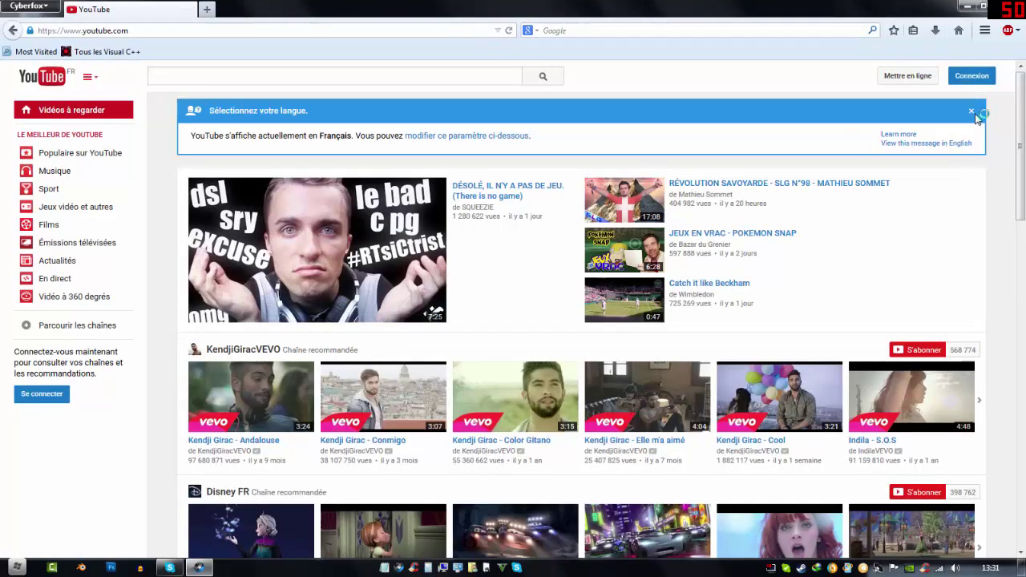
- Dismiss the language notice on YouTube and sign in with the account e-mail and password
{"action": "left_click", "coordinate": [971, 112]}
{"action": "left_click", "coordinate": [972, 75]}
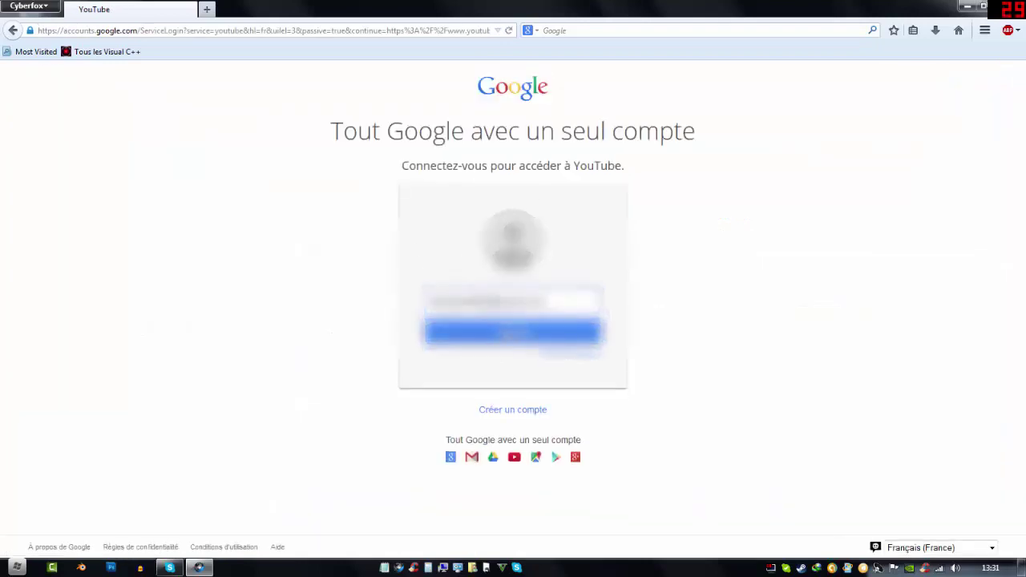
{"action": "key", "text": "Return"}
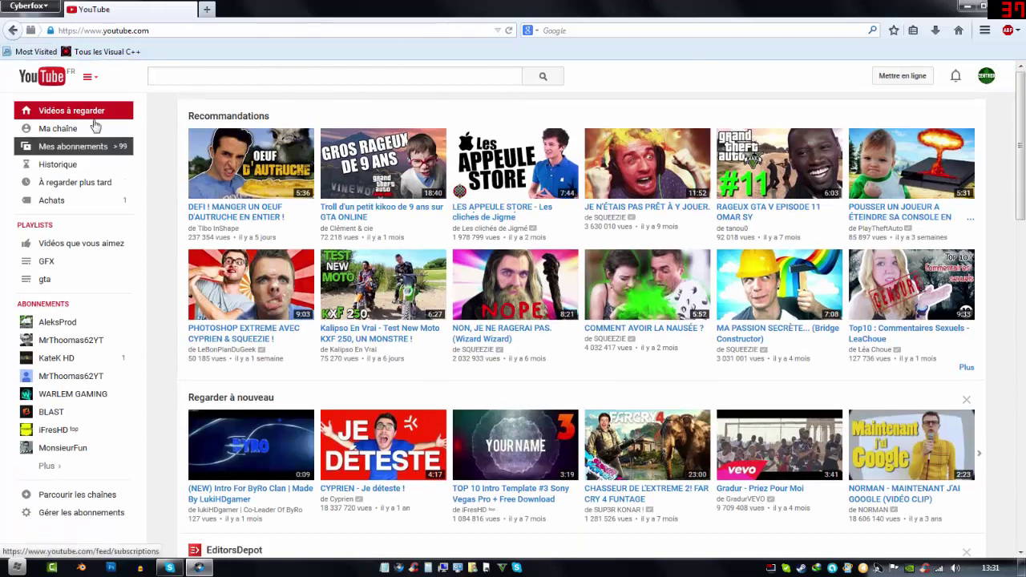
- Open the account's own channel page and start editing its channel art
{"action": "left_click", "coordinate": [112, 129]}
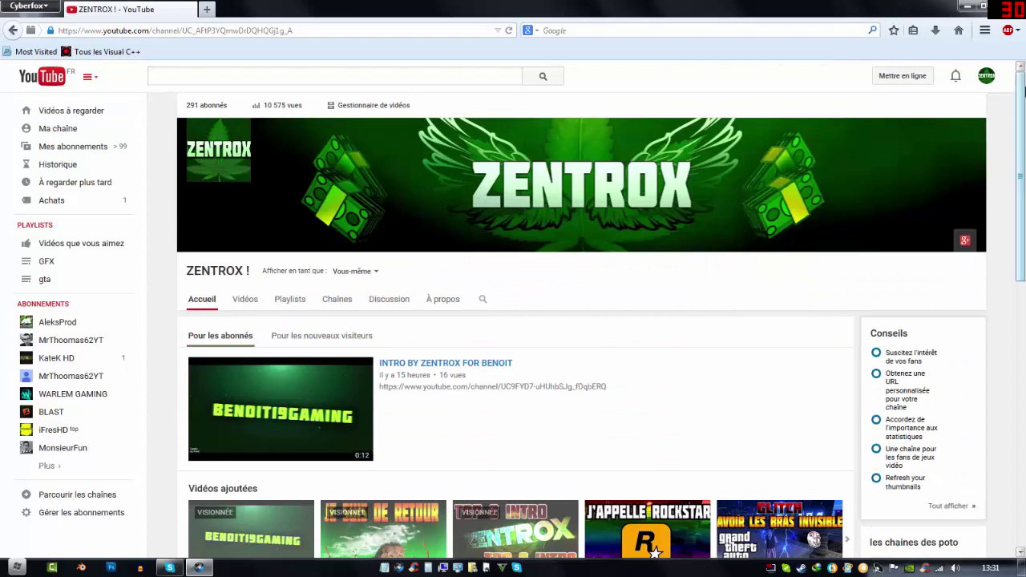
{"action": "left_click", "coordinate": [986, 77]}
{"action": "left_click", "coordinate": [662, 120]}
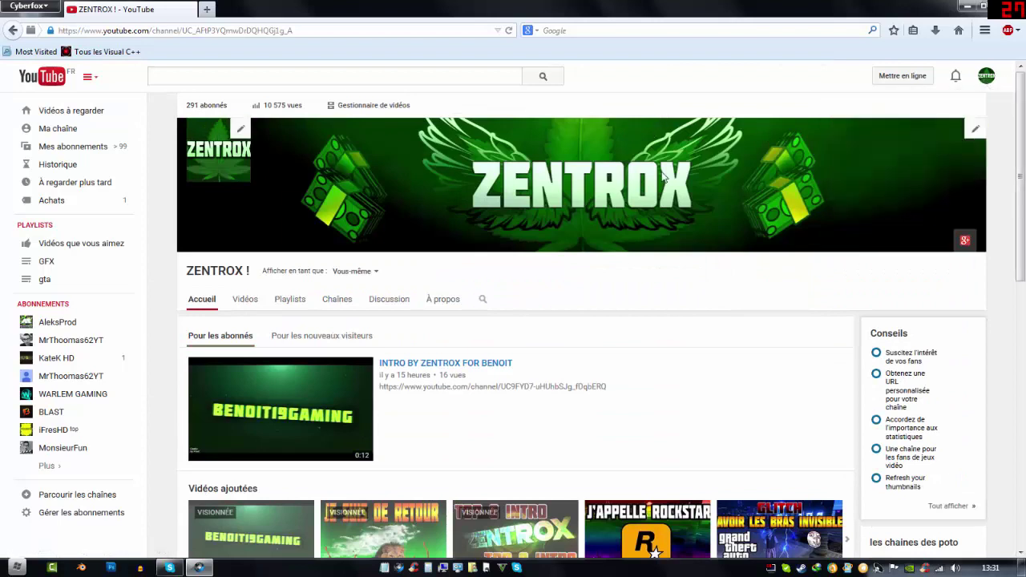
{"action": "left_click", "coordinate": [976, 130]}
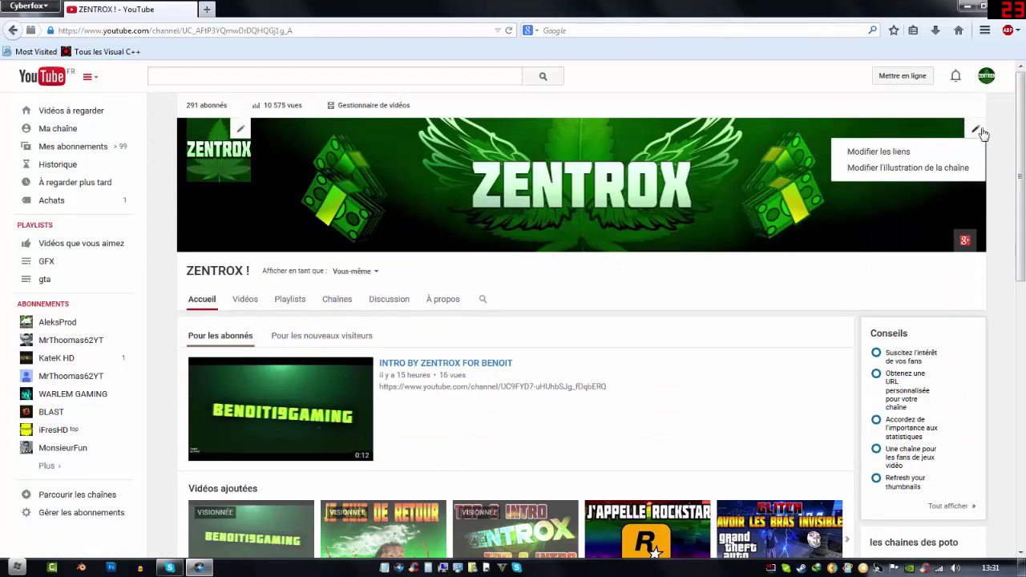
{"action": "left_click", "coordinate": [939, 170]}
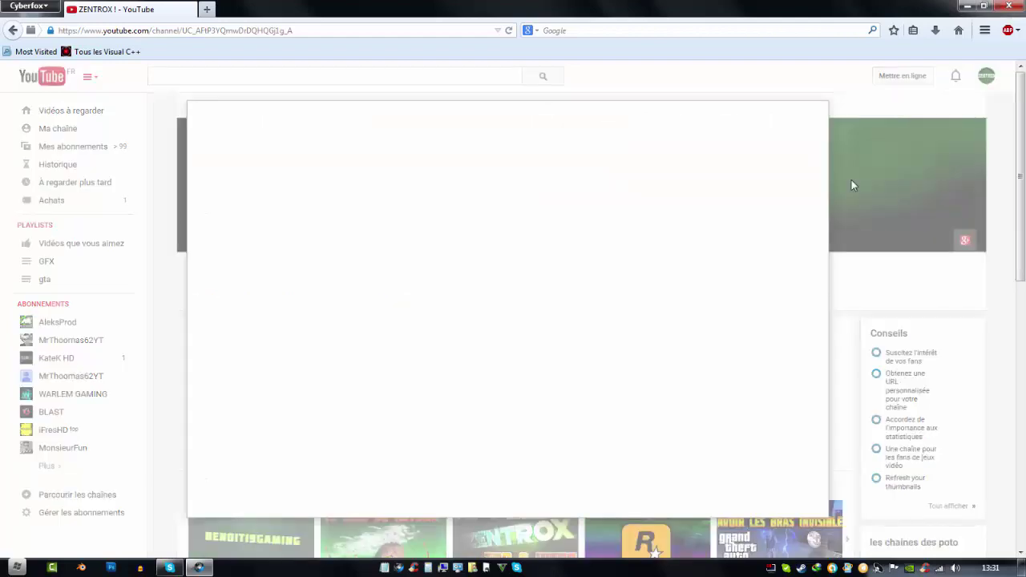
- Upload th.jpg from the desktop and apply it as the channel art
{"action": "left_click", "coordinate": [515, 347]}
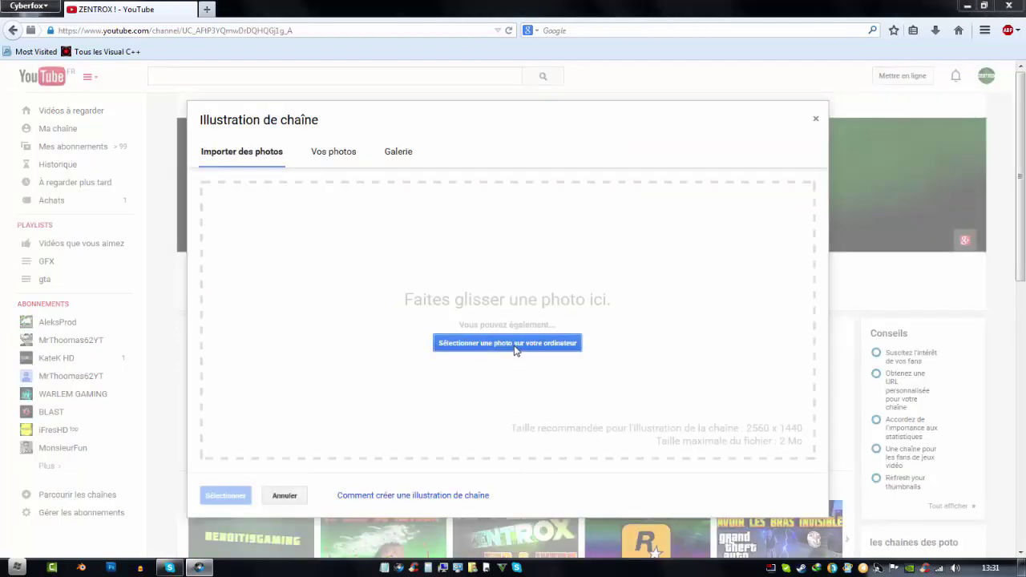
{"action": "scroll", "coordinate": [505, 253], "scroll_direction": "down", "scroll_amount": 3}
{"action": "scroll", "coordinate": [506, 253], "scroll_direction": "down", "scroll_amount": 2}
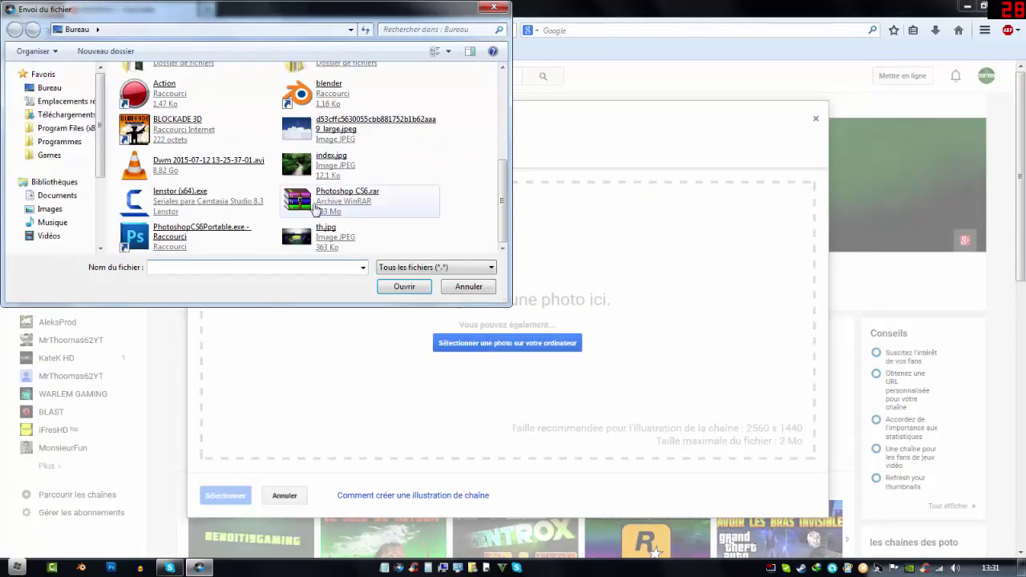
{"action": "double_click", "coordinate": [320, 232]}
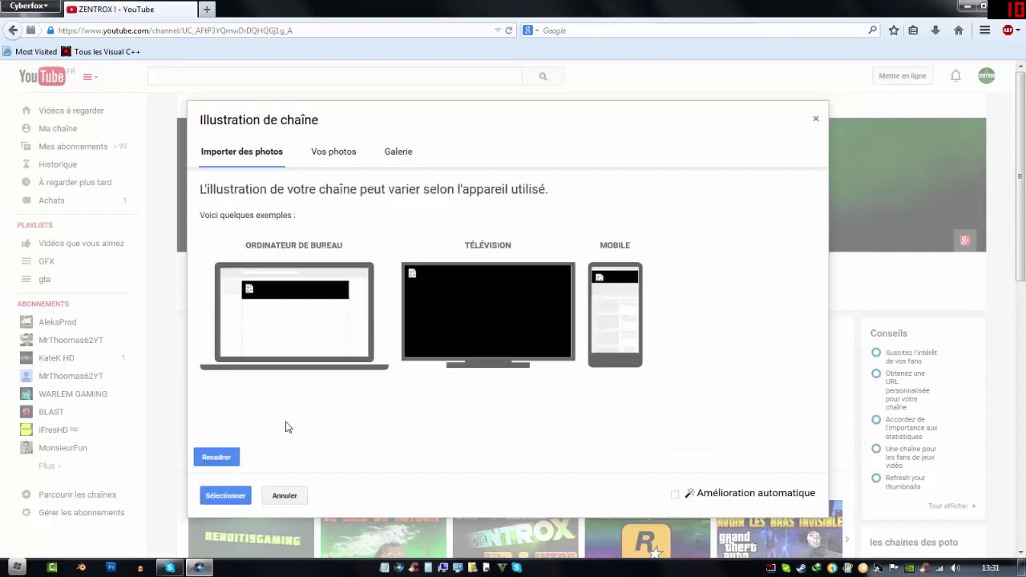
{"action": "left_click", "coordinate": [226, 495]}
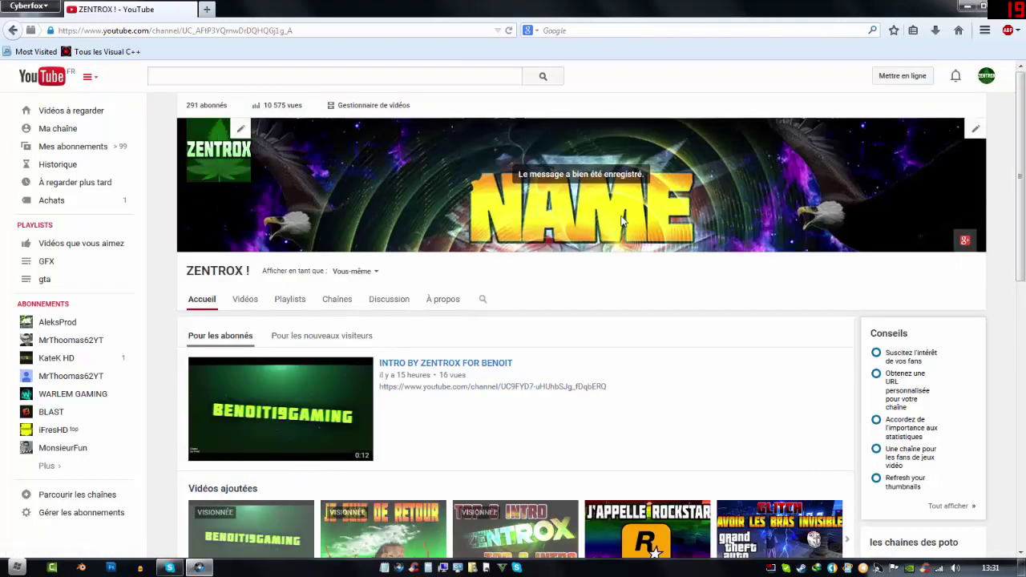
- Edit the channel art again and choose htil.jpg from the documents folder for upload
{"action": "left_click", "coordinate": [974, 129]}
{"action": "left_click", "coordinate": [899, 168]}
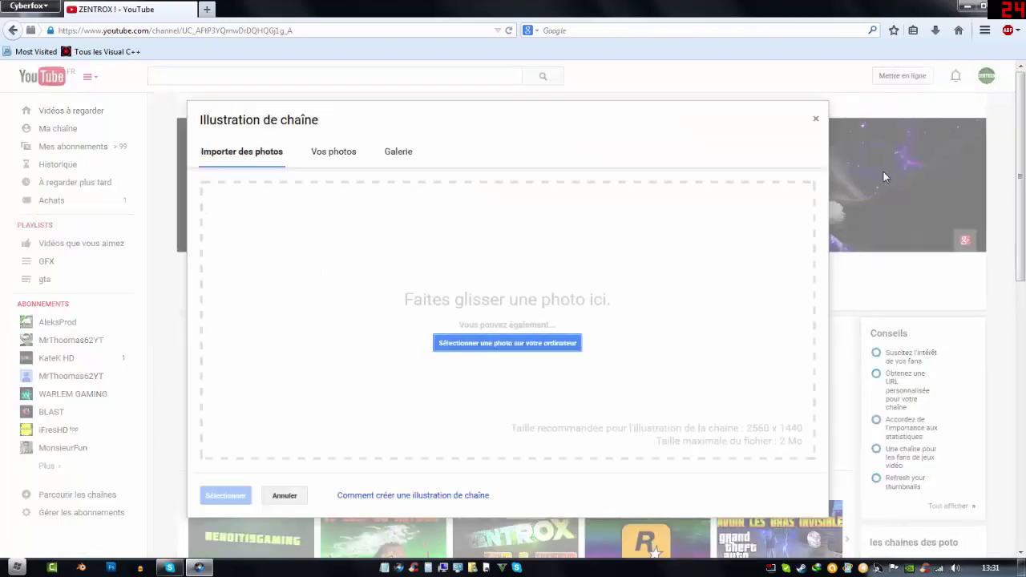
{"action": "left_click", "coordinate": [467, 346]}
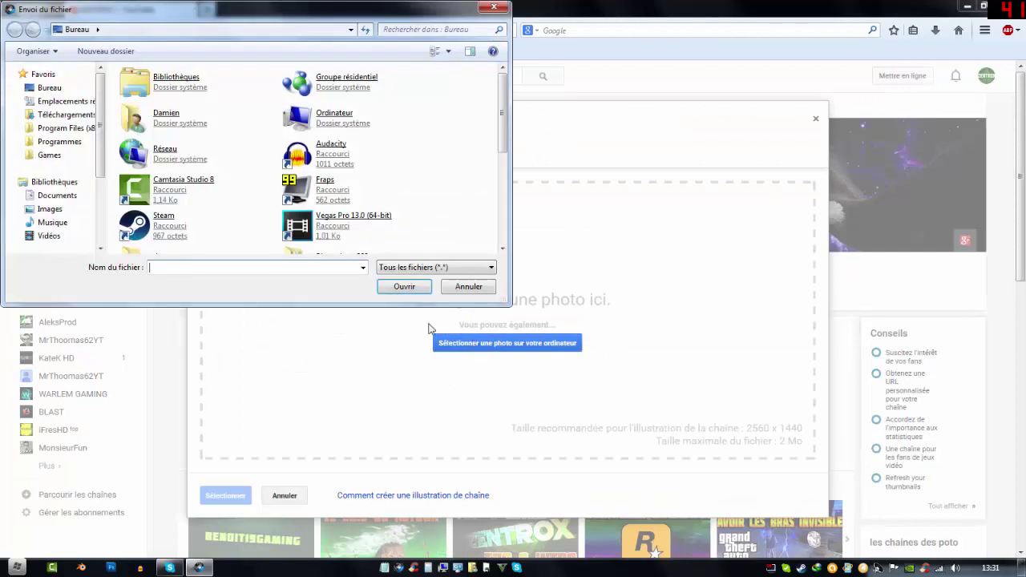
{"action": "left_click_drag", "start_coordinate": [508, 116], "coordinate": [505, 117]}
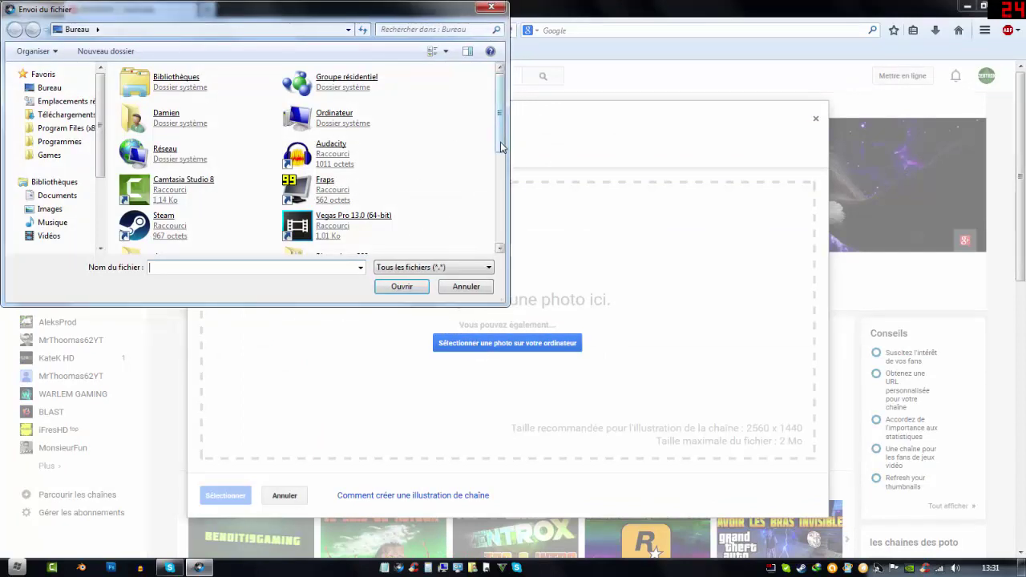
{"action": "scroll", "coordinate": [471, 182], "scroll_direction": "down", "scroll_amount": 2}
{"action": "double_click", "coordinate": [146, 168]}
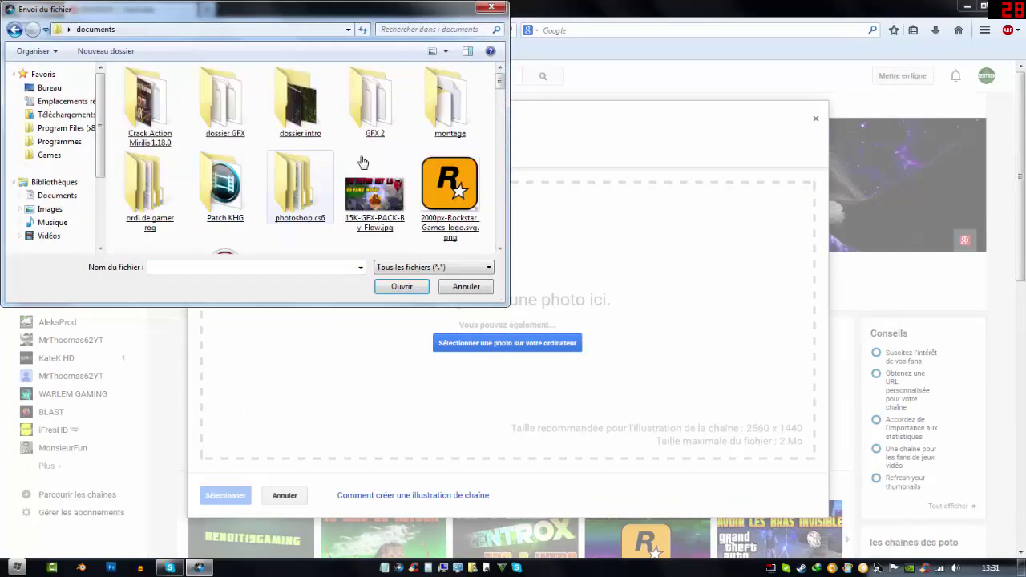
{"action": "left_click_drag", "start_coordinate": [497, 88], "coordinate": [495, 152]}
{"action": "double_click", "coordinate": [451, 100]}
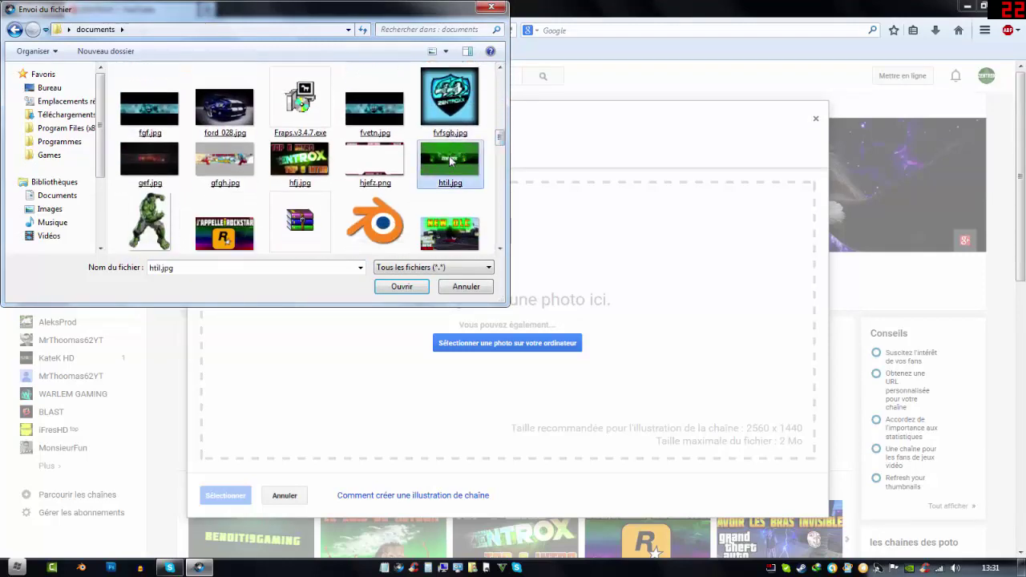